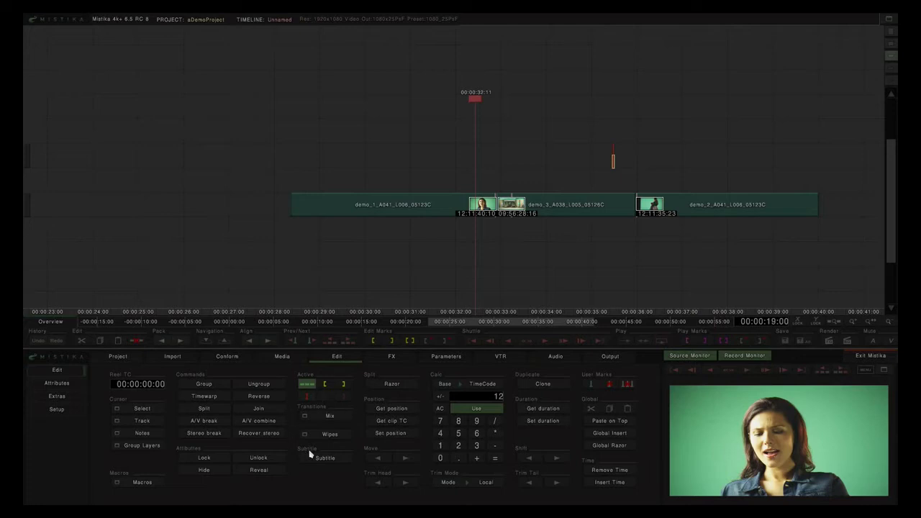
Look through the available Mix and Wipes transition types.
left_click(325, 416)
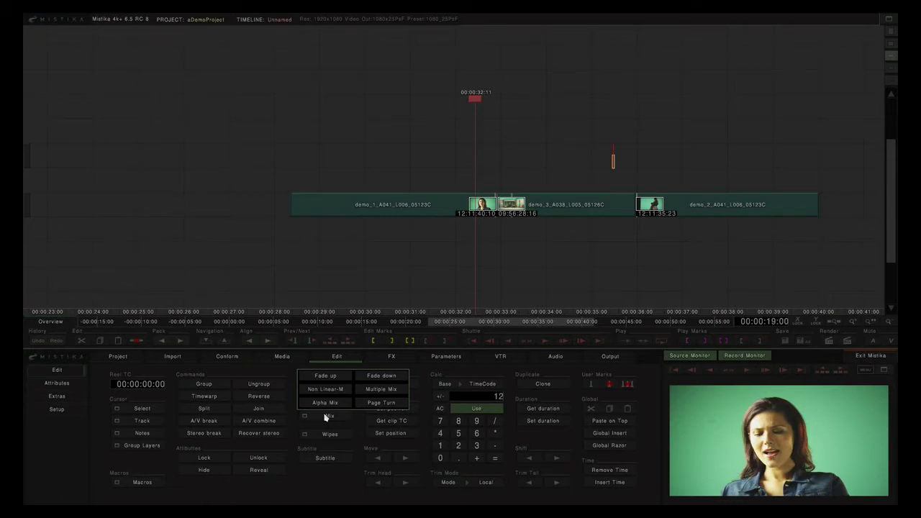
left_click(325, 417)
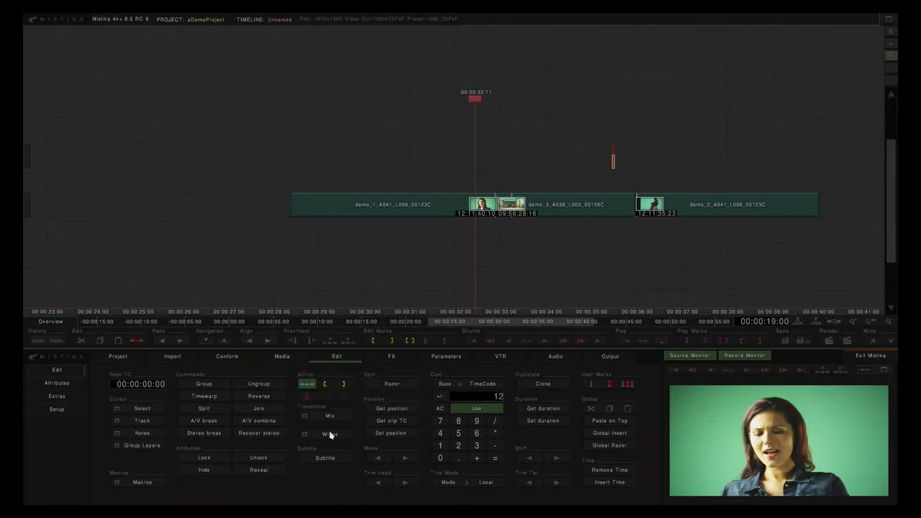
left_click(330, 434)
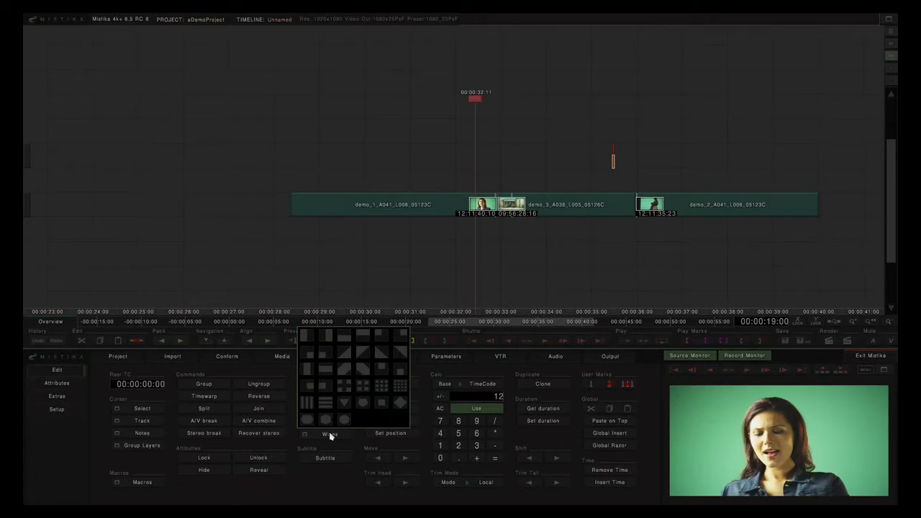
left_click(341, 421)
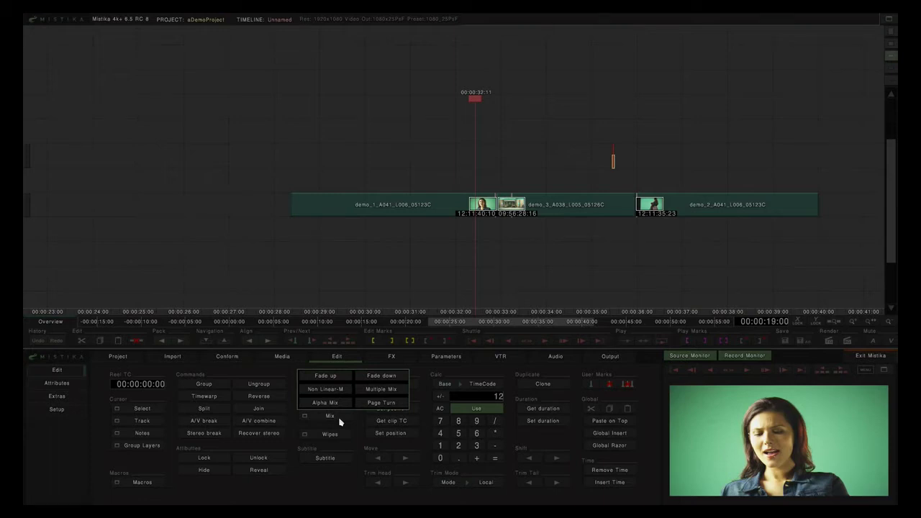
left_click(341, 421)
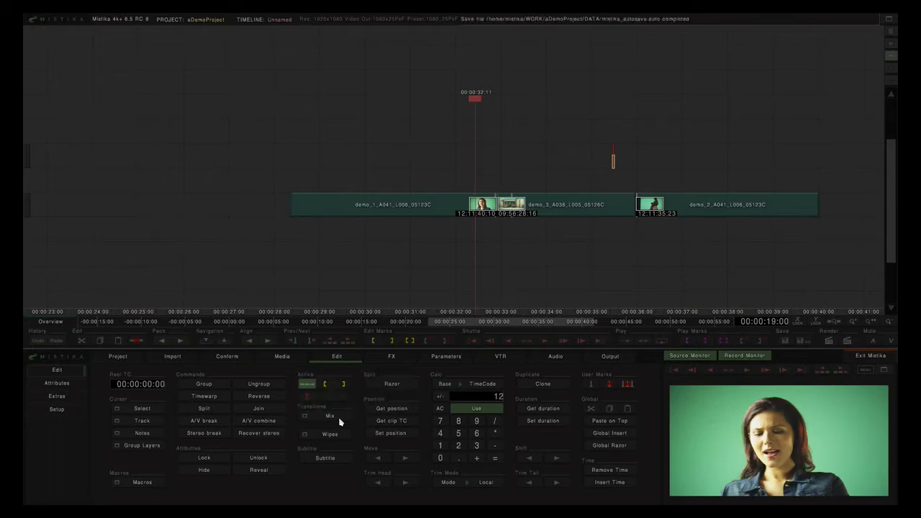
Extend the tail of demo_1 on the track above, scrub over its spare frames, and return it to its cut with demo_3.
scroll(507, 242, "up", 5)
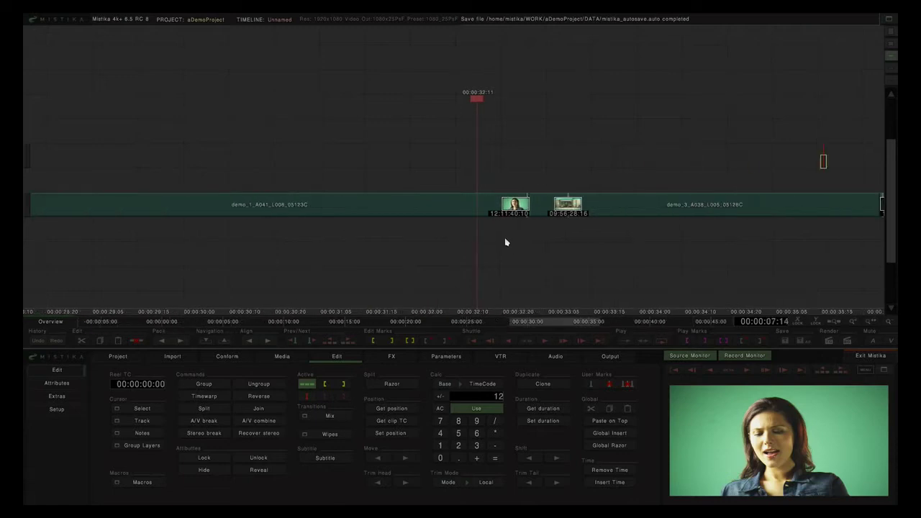
mouse_move(516, 211)
left_mouse_down()
mouse_move(519, 191)
mouse_move(623, 193)
mouse_move(530, 194)
mouse_move(537, 183)
mouse_move(761, 186)
left_mouse_up()
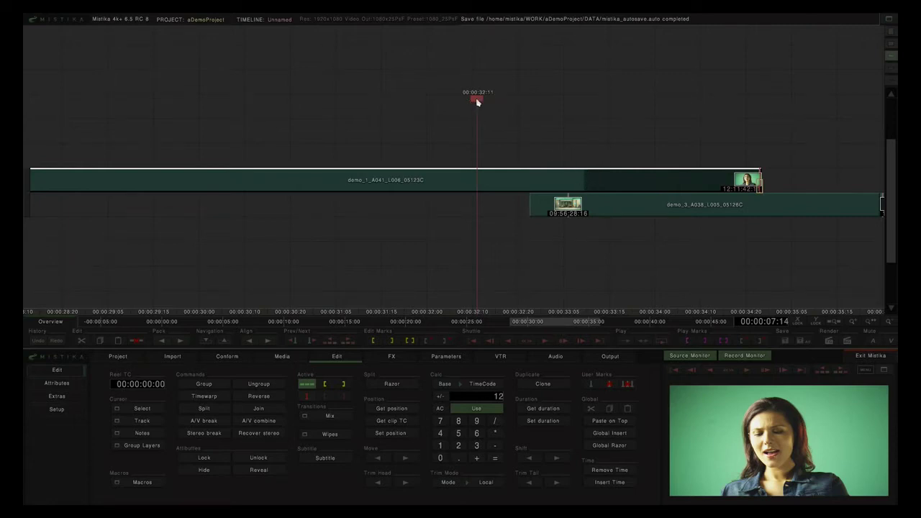
left_click_drag(476, 101, 639, 101)
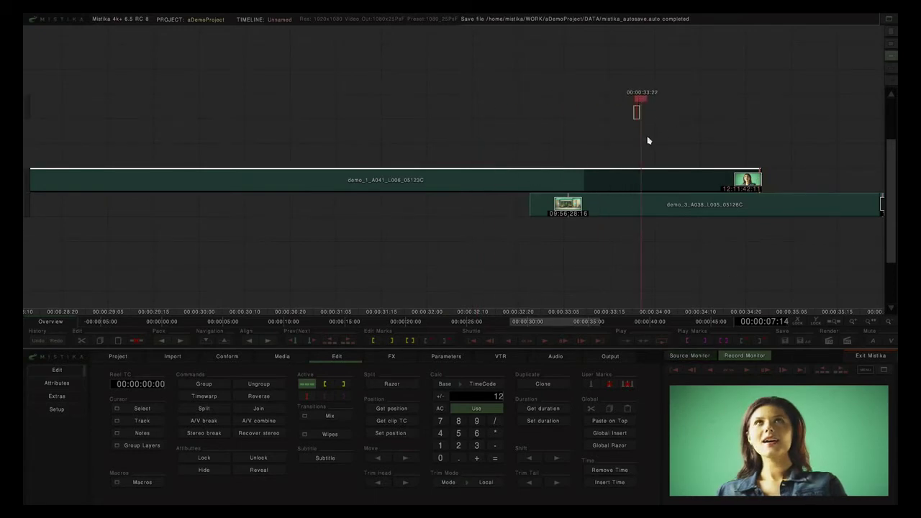
left_click_drag(638, 102, 518, 97)
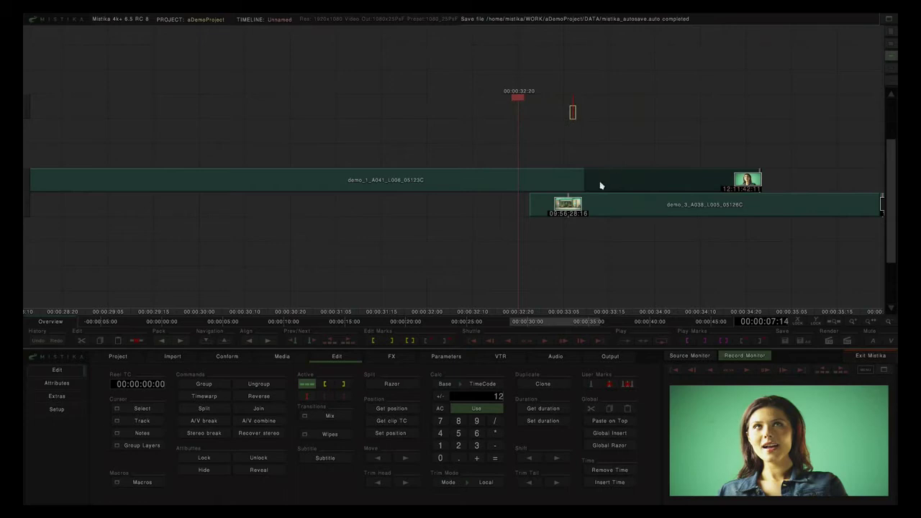
left_click_drag(809, 200, 530, 215)
mouse_move(485, 184)
left_mouse_down()
mouse_move(485, 205)
mouse_move(488, 185)
left_mouse_up()
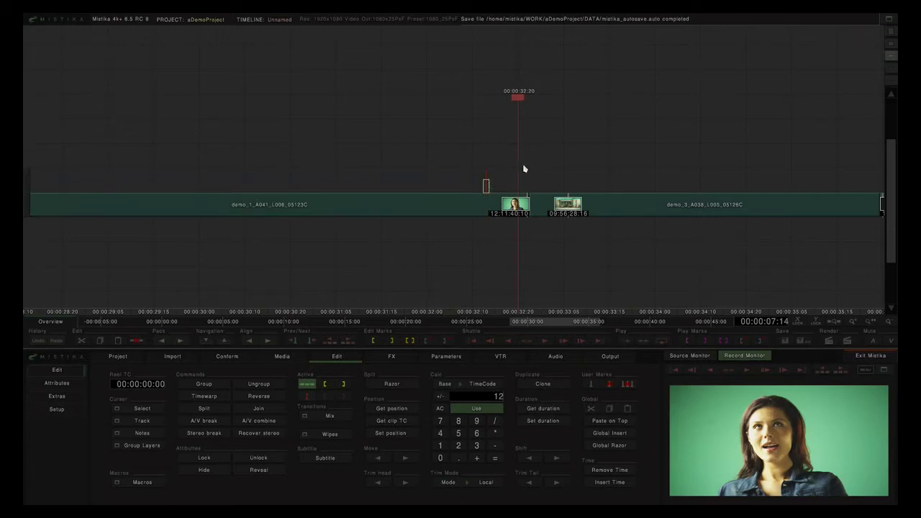
Apply a 12-frame Fade up mix transition between demo_1 and demo_3 and check the image full screen.
left_click_drag(579, 250, 578, 256)
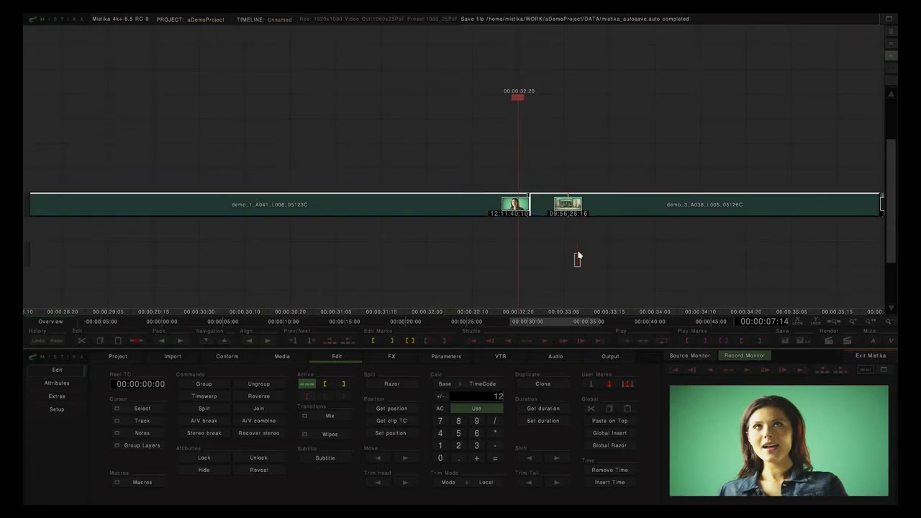
left_click(328, 415)
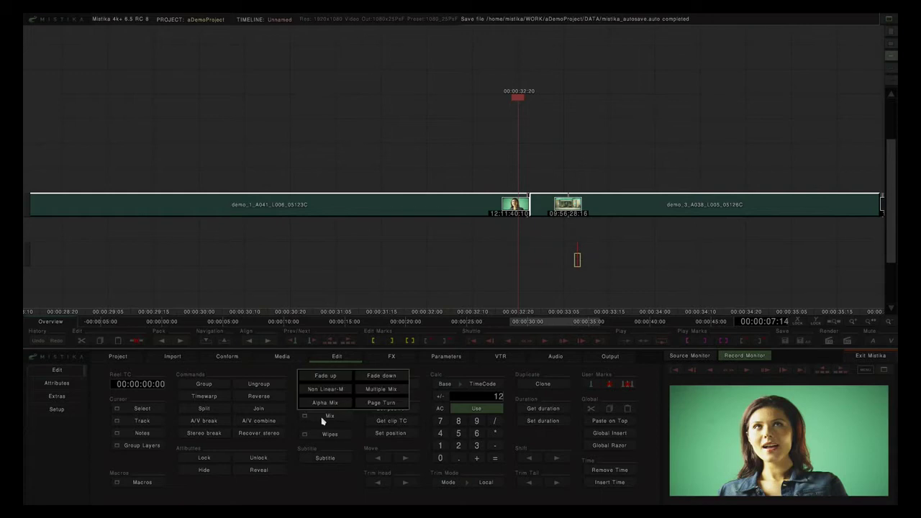
left_click(323, 377)
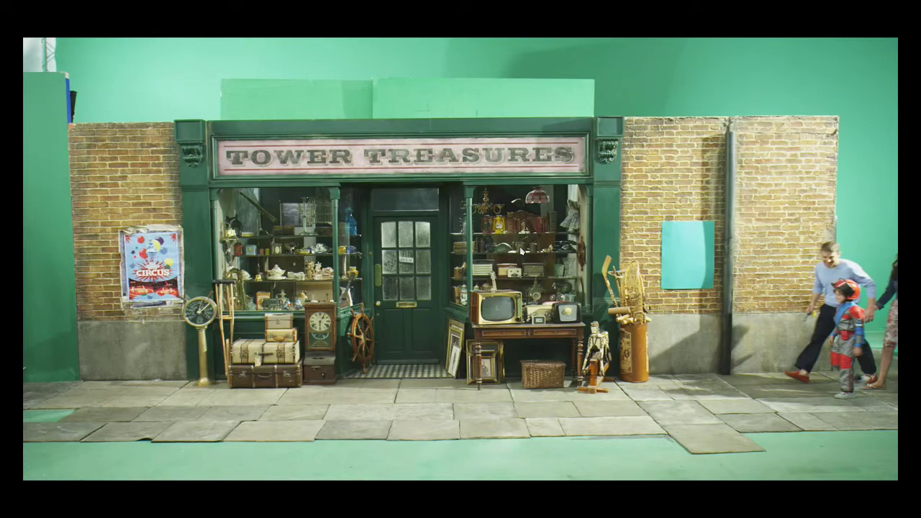
key("Escape")
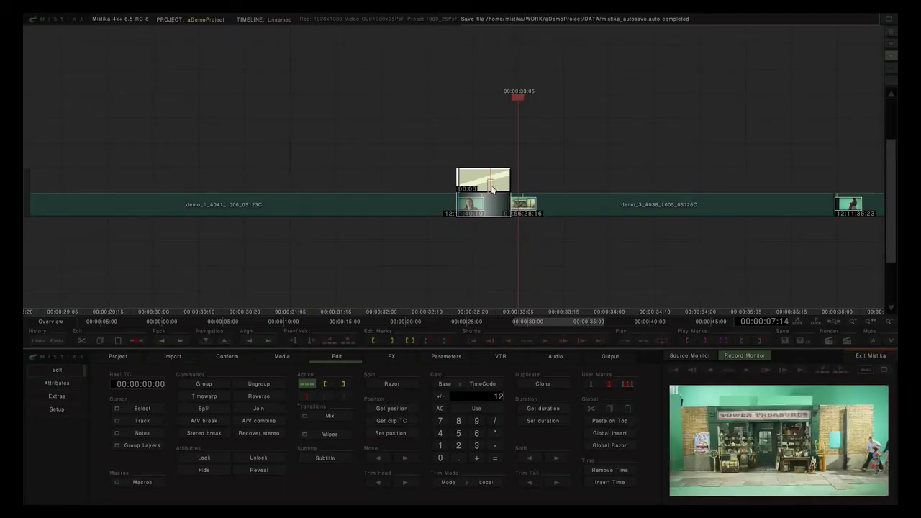
Replace the transition between demo_1 and demo_3 with a 36-frame Fade up mix.
key("Delete")
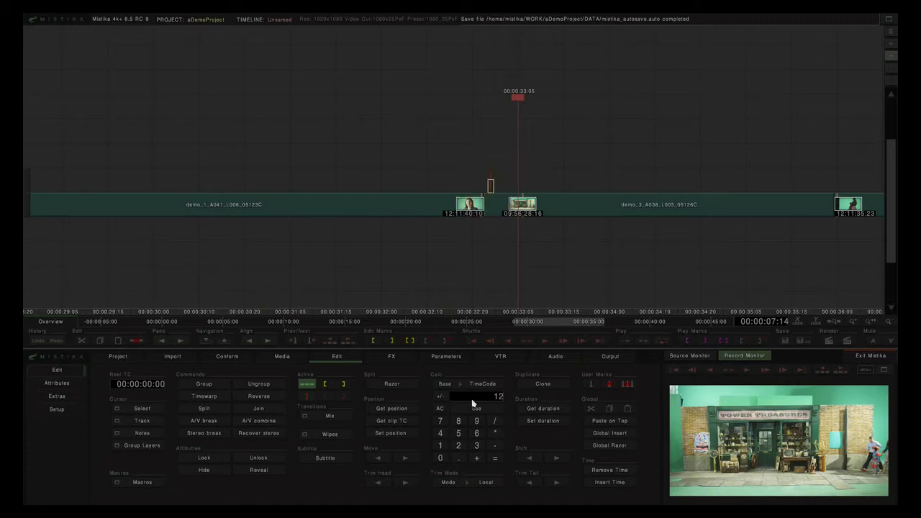
key("BackSpace")
type("36")
left_click_drag(440, 148, 531, 235)
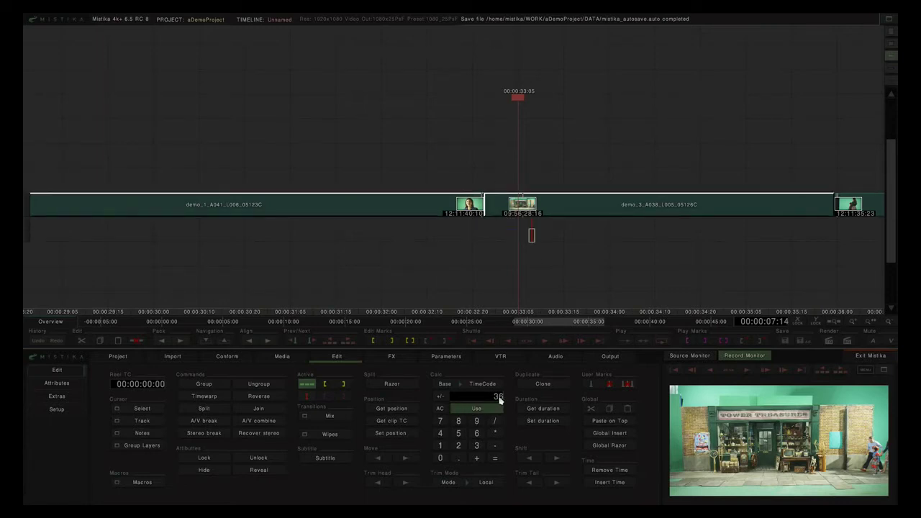
left_click(342, 421)
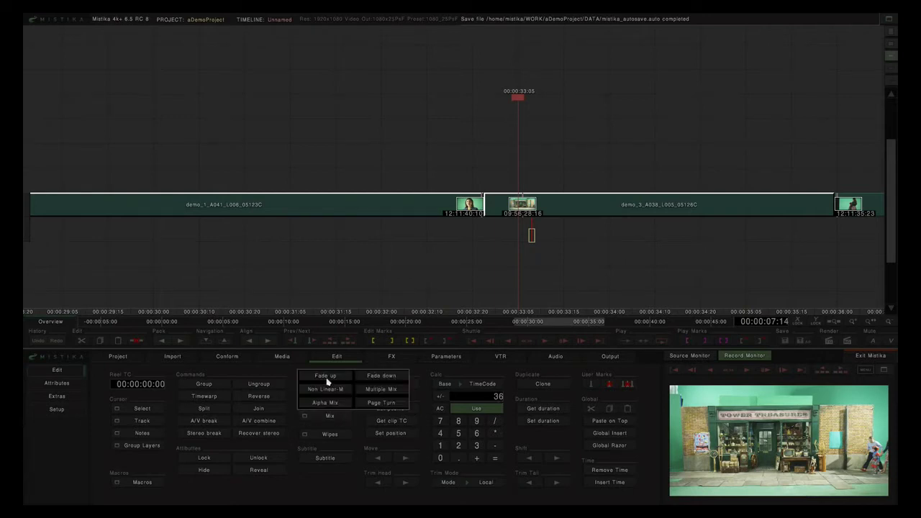
left_click(325, 387)
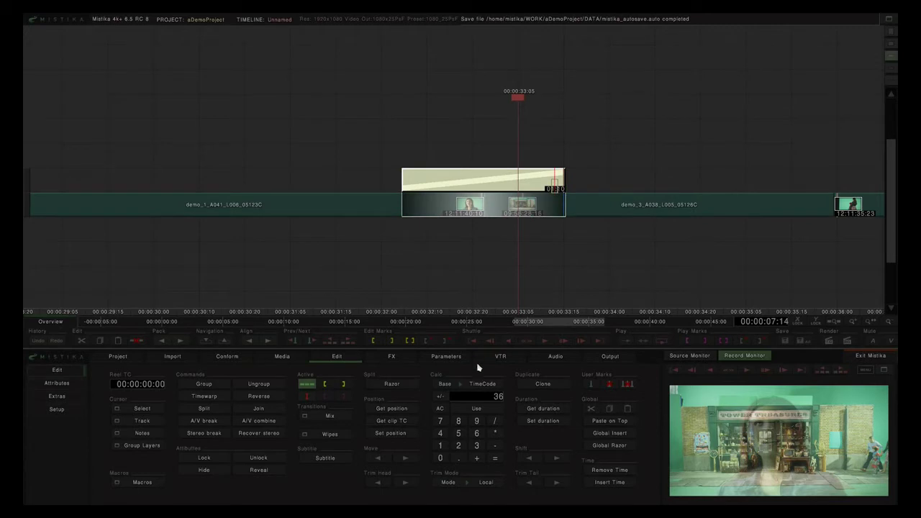
Replace the transition between demo_1 and demo_3 with a Fade up mix of the default duration.
key("Delete")
left_click_drag(428, 118, 526, 229)
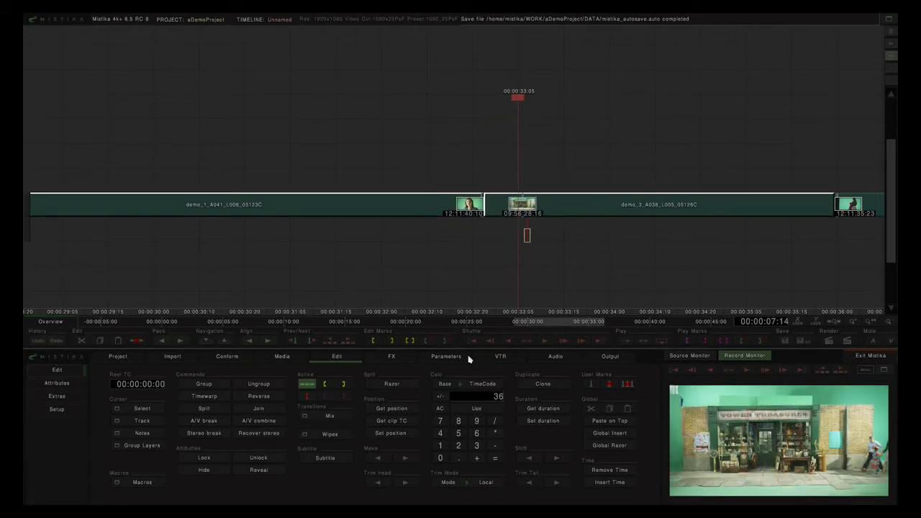
left_click(329, 415)
left_click(331, 377)
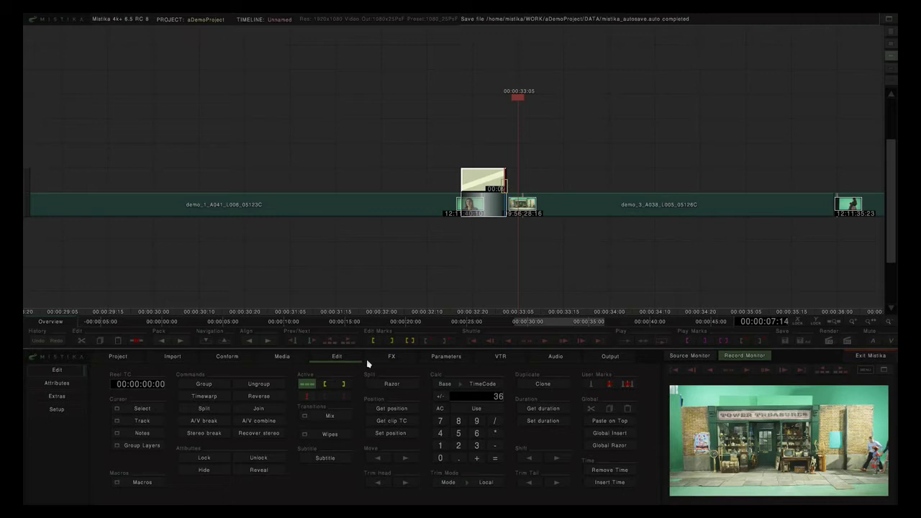
Examine the default alignment and duration for transition effects in the Edit setup.
left_click(330, 359)
left_click(58, 410)
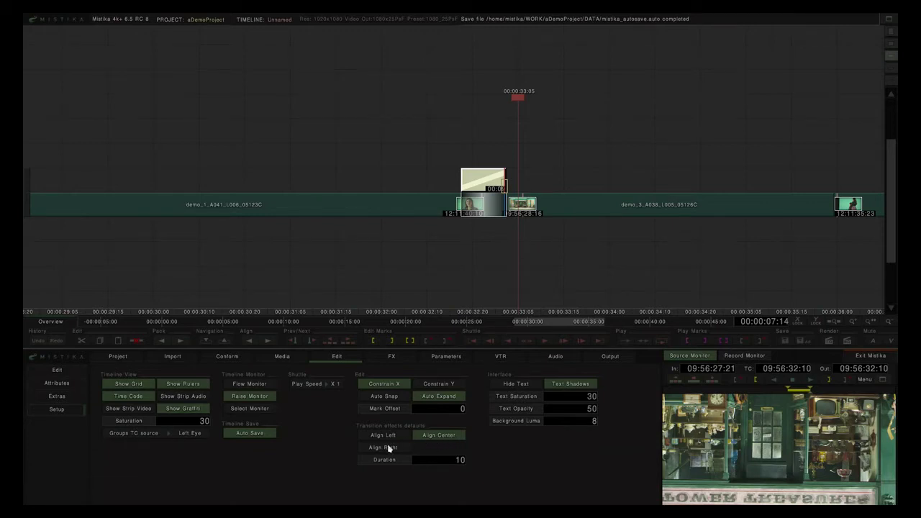
left_click(65, 371)
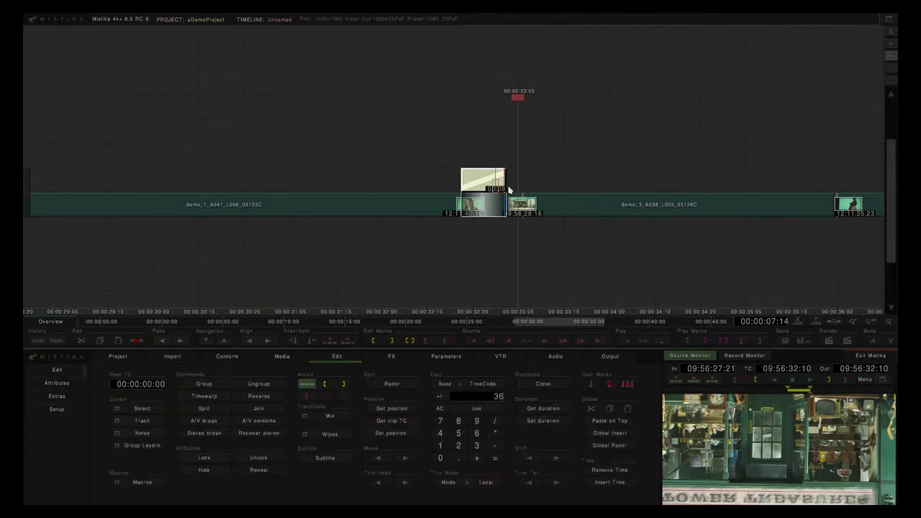
Extend both ends of the mix transition and trim its head forward, for a length of about 30 frames.
left_click_drag(517, 187, 559, 187)
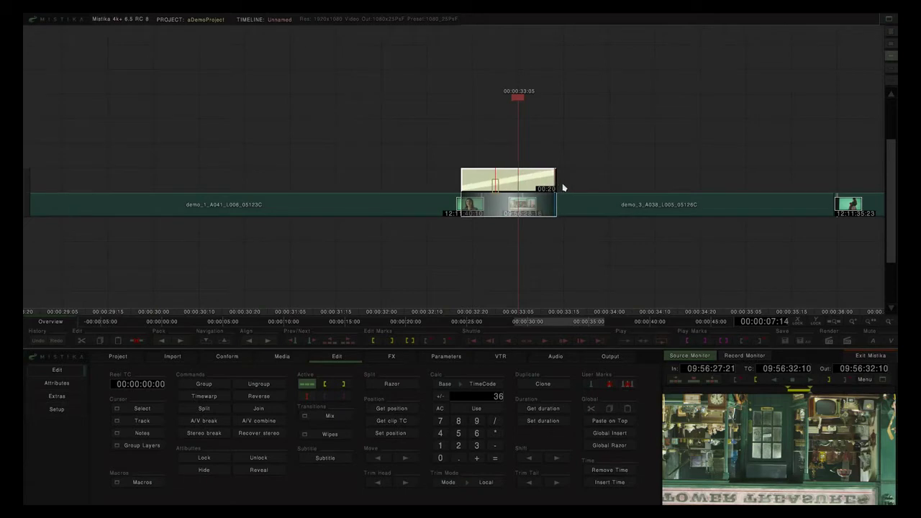
left_click_drag(449, 185, 395, 186)
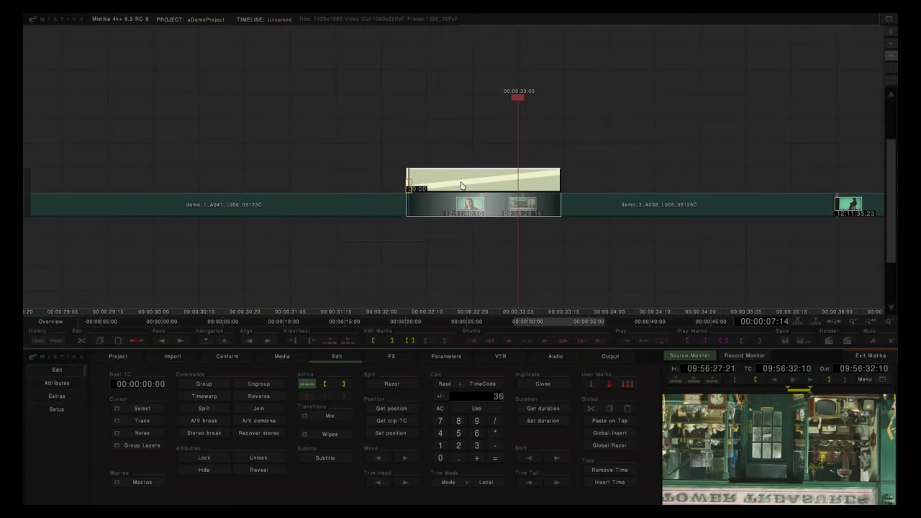
left_click(404, 483)
left_click(401, 482)
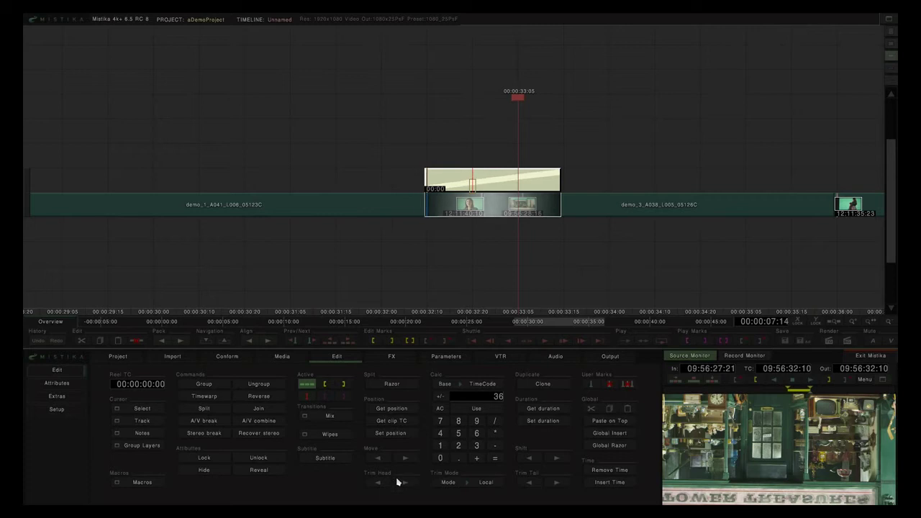
Lengthen the mix transition at both ends to about 3 seconds and scrub through the dissolve.
left_click(526, 146)
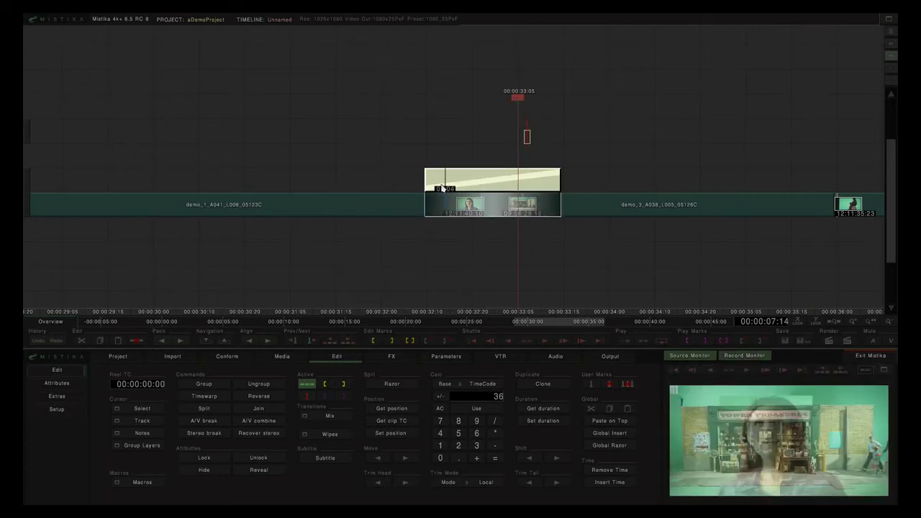
left_click_drag(443, 187, 331, 188)
left_click_drag(550, 180, 671, 185)
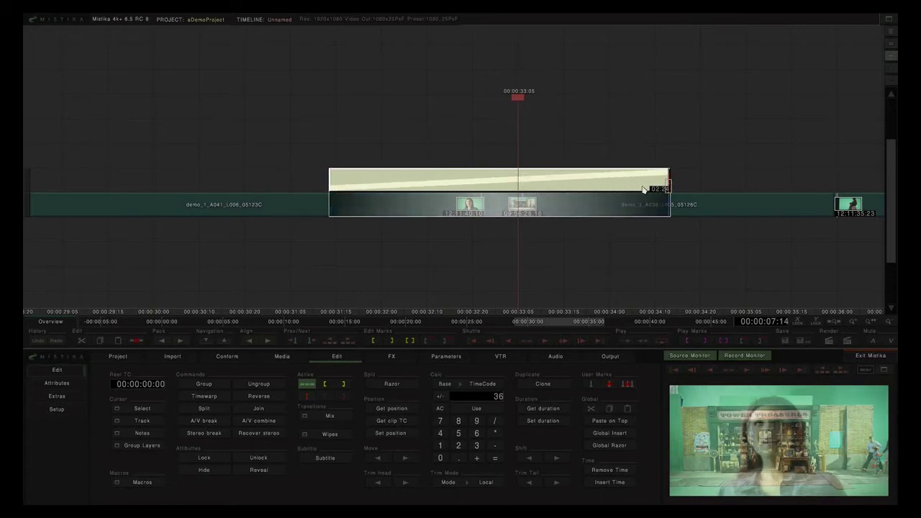
left_click(543, 138)
left_click_drag(519, 103, 414, 113)
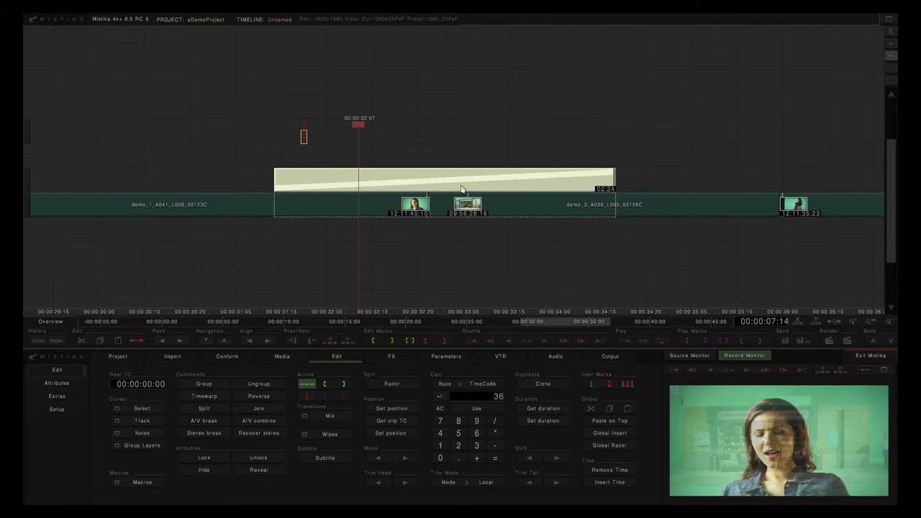
Clone the demo_1 and demo_3 clips together onto an empty track above the transition.
scroll(464, 191, "down", 3)
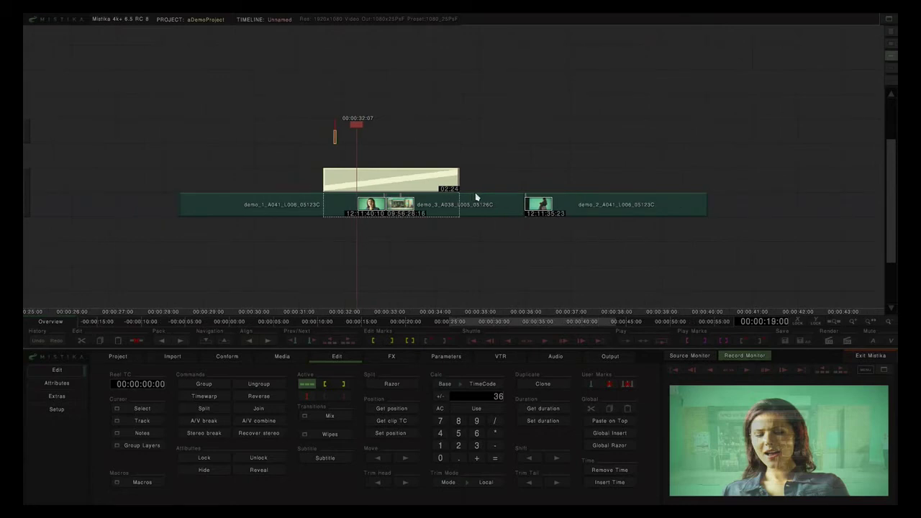
left_click_drag(468, 130, 464, 177)
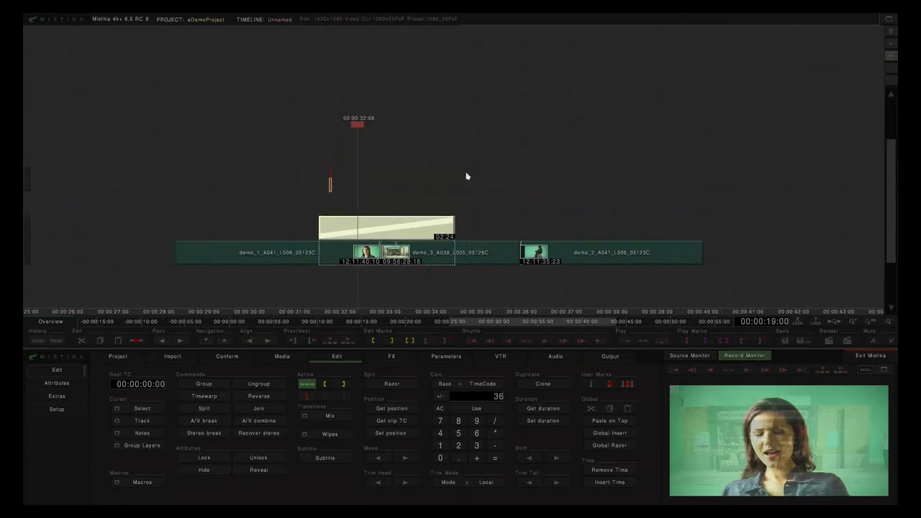
left_click(337, 259)
left_click(417, 257, "shift")
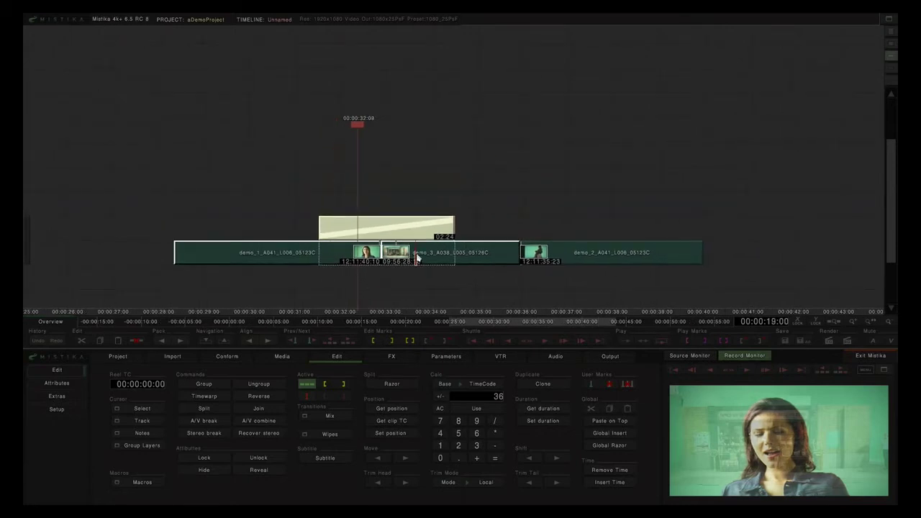
left_click_drag(450, 259, 466, 133)
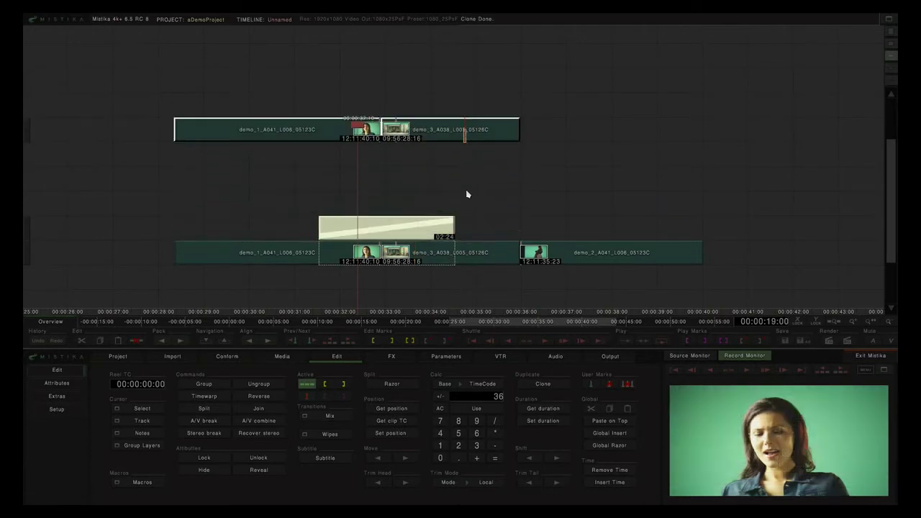
Overlap the cloned clips by extending demo_3's head to 09:56:27:22 one track higher and demo_1's tail to 12:11:40:23.
left_click_drag(464, 186, 465, 236)
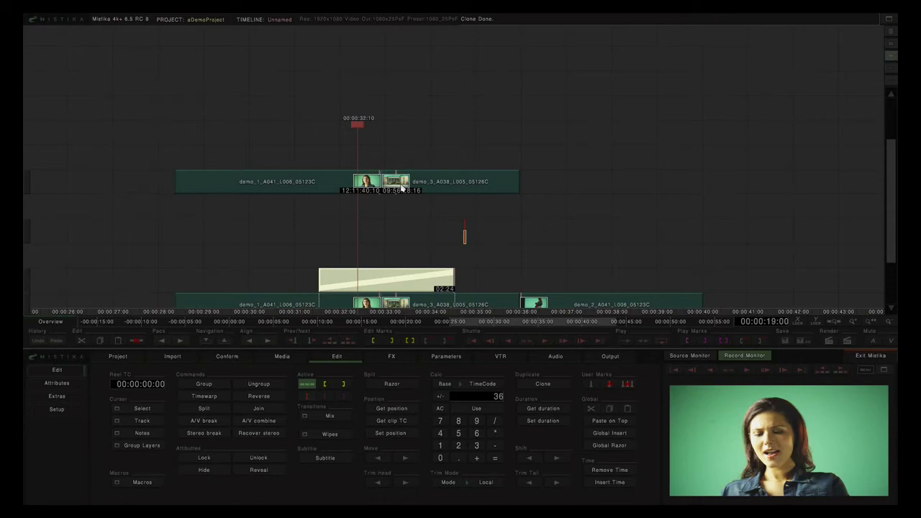
scroll(402, 187, "up", 2)
left_click_drag(407, 183, 364, 170)
left_click(339, 186)
left_click_drag(410, 190, 441, 188)
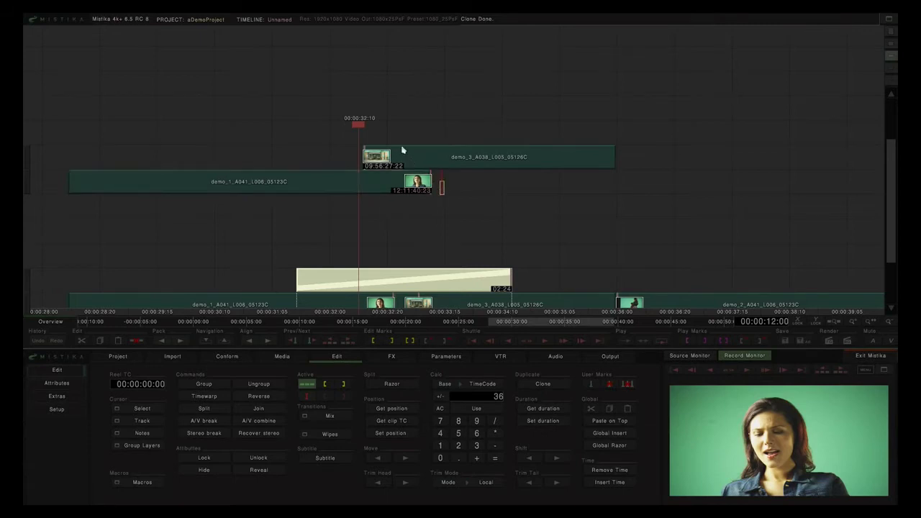
Add a mix transition across the overlap of the cloned demo_1 and demo_3 clips and scrub through the dissolve.
left_click_drag(392, 105, 404, 223)
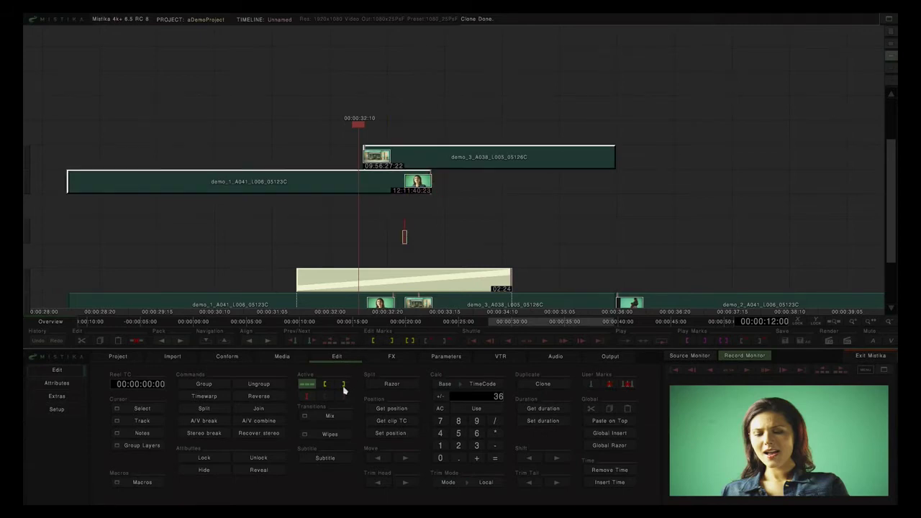
left_click(327, 418)
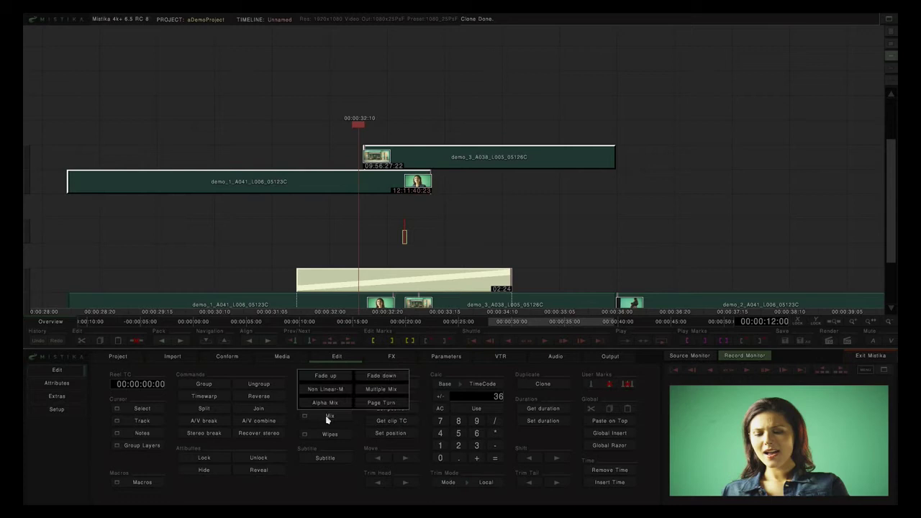
left_click(327, 377)
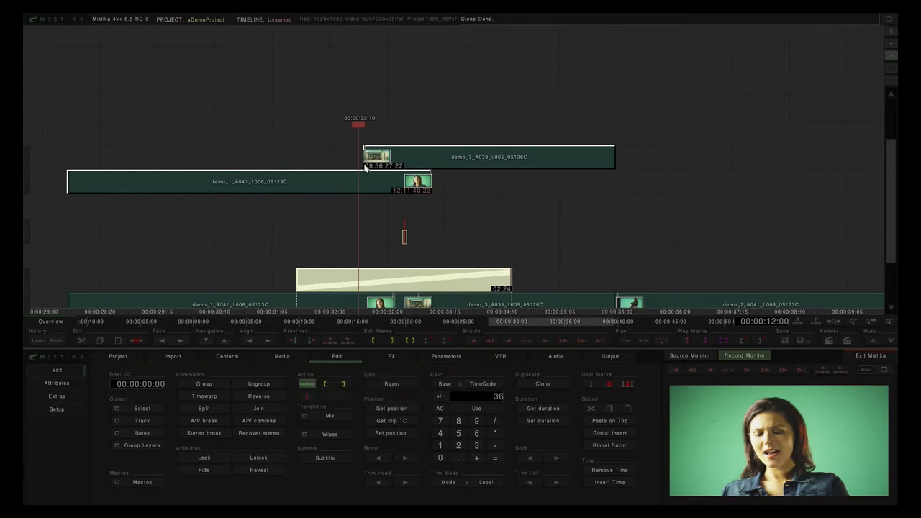
left_click(329, 418)
left_click(325, 378)
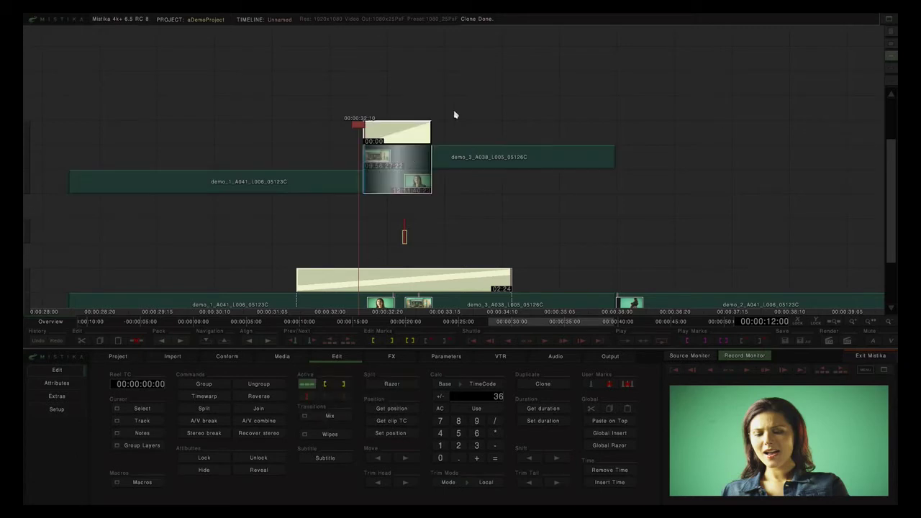
mouse_move(360, 126)
left_mouse_down()
mouse_move(417, 121)
mouse_move(383, 123)
left_mouse_up()
left_click_drag(424, 119, 390, 108)
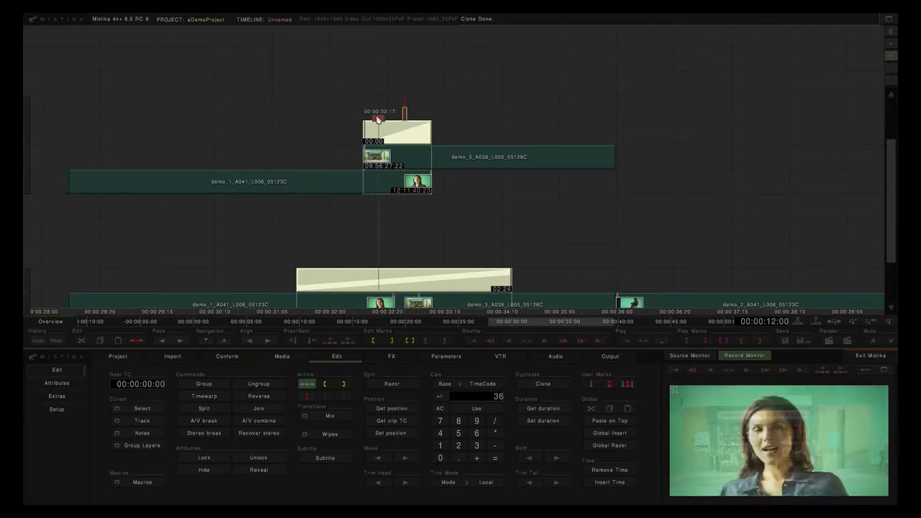
Try moving the upper mix transition clear of its clips, past demo_3's tail, and undo the move.
left_click(373, 138)
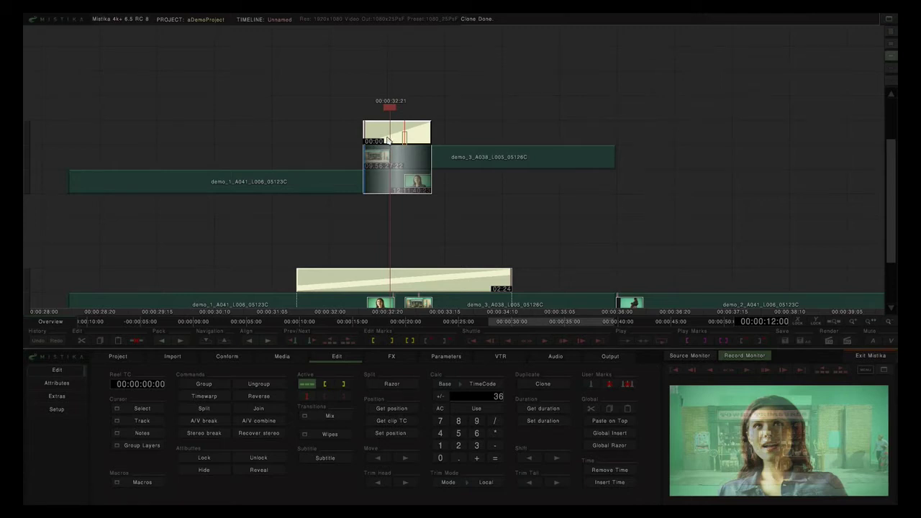
left_click_drag(386, 139, 668, 152)
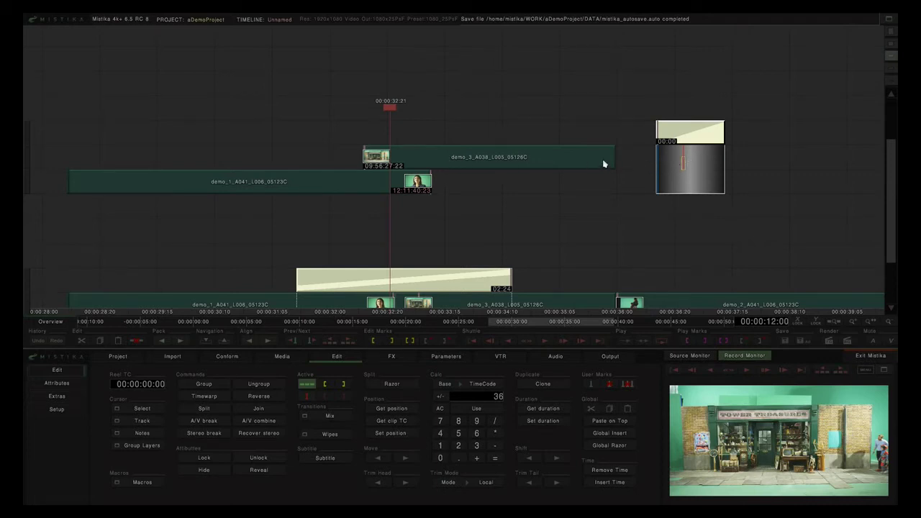
left_click(603, 164)
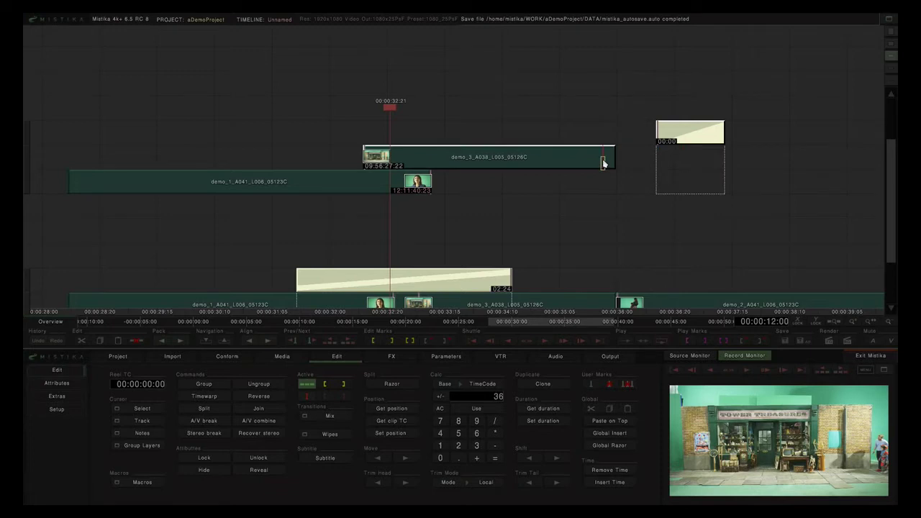
key("ctrl+z")
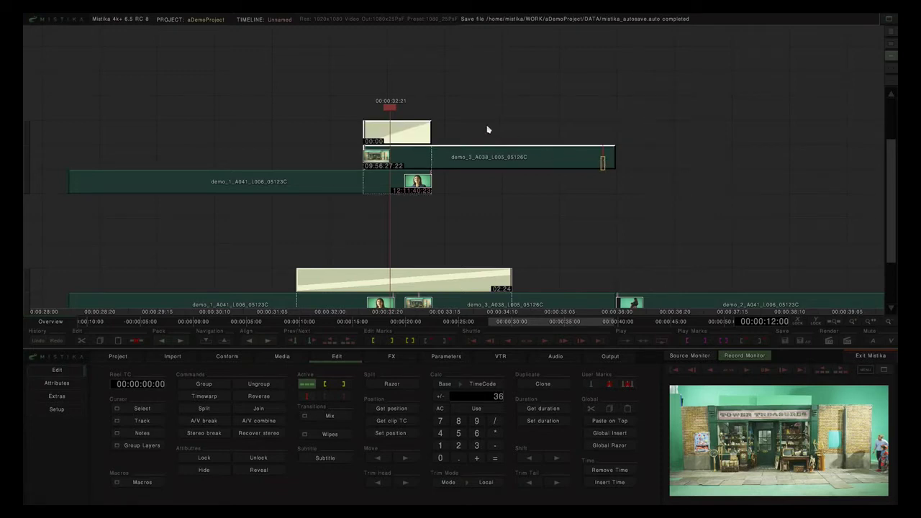
left_click(487, 130)
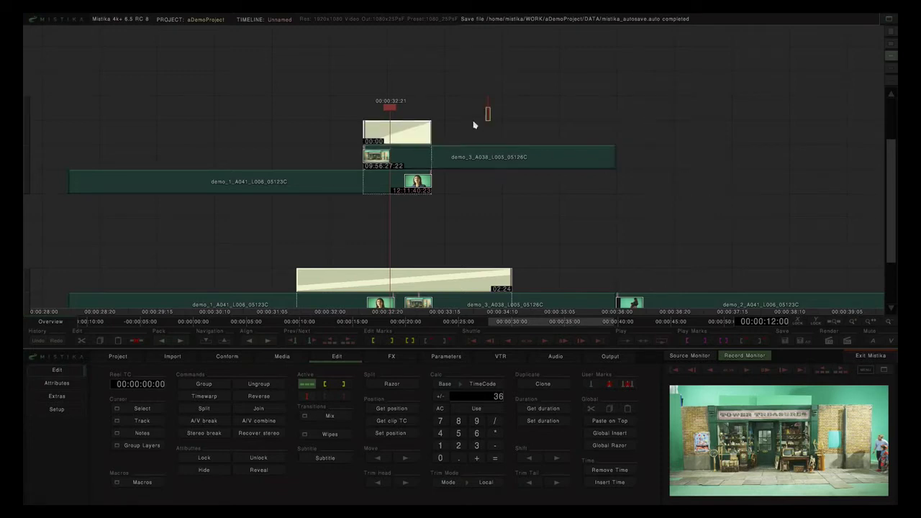
Trim the head of the upper demo_3 clip to 09:56:27:23, shortening its overlap with demo_1.
scroll(507, 234, "down", 2)
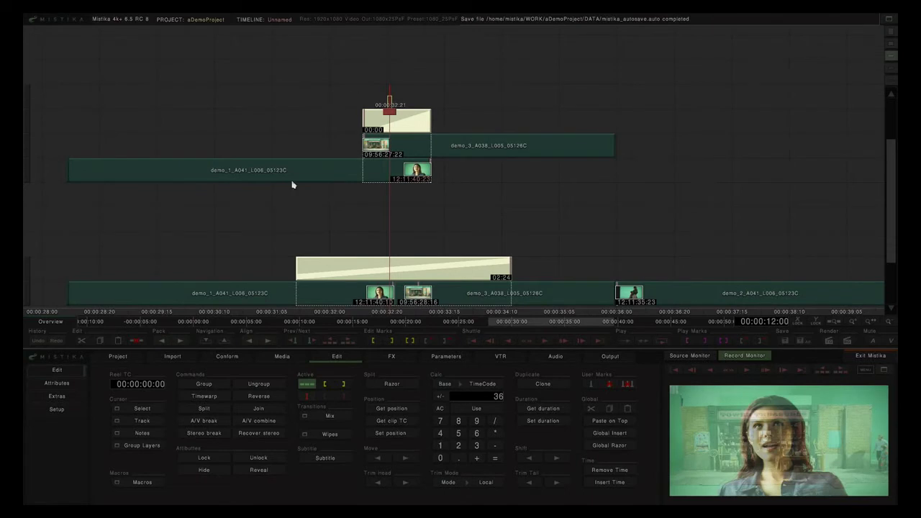
left_click(370, 144)
mouse_move(353, 146)
left_mouse_down()
mouse_move(298, 147)
mouse_move(365, 146)
left_mouse_up()
left_click(474, 219)
scroll(480, 212, "down", 1)
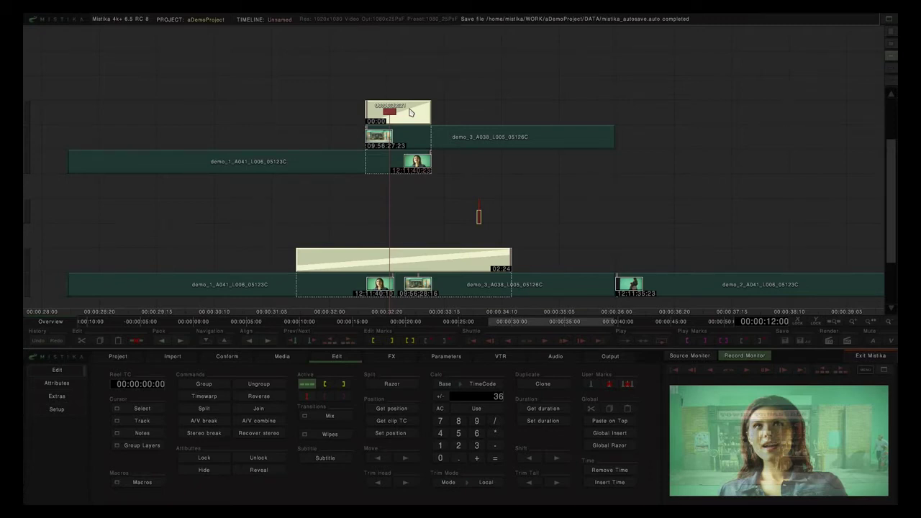
Raise the lower mix transition one track and add a Blur effect to the demo_3 clip beneath it.
left_click(446, 268)
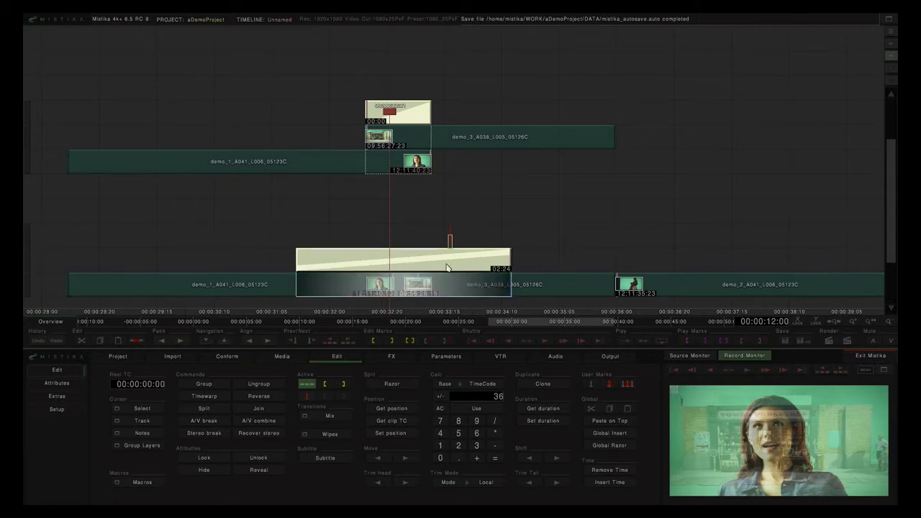
left_click(435, 286)
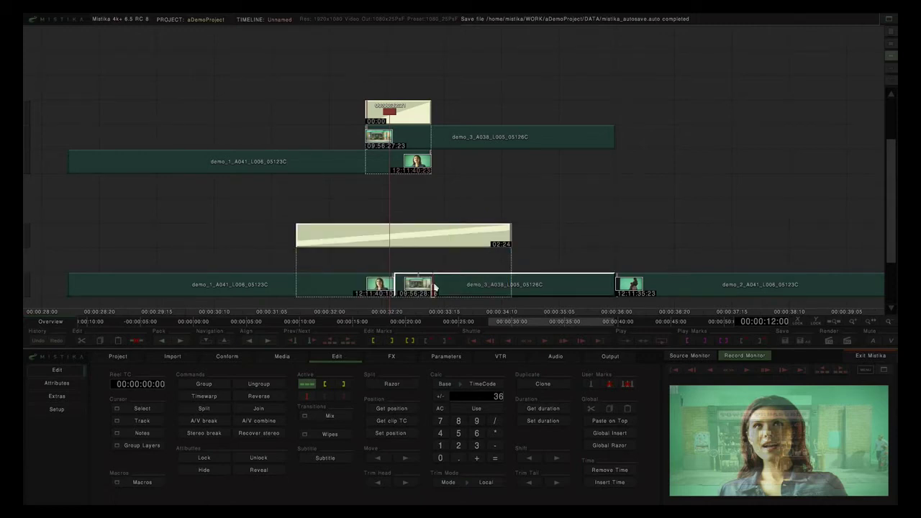
left_click(392, 356)
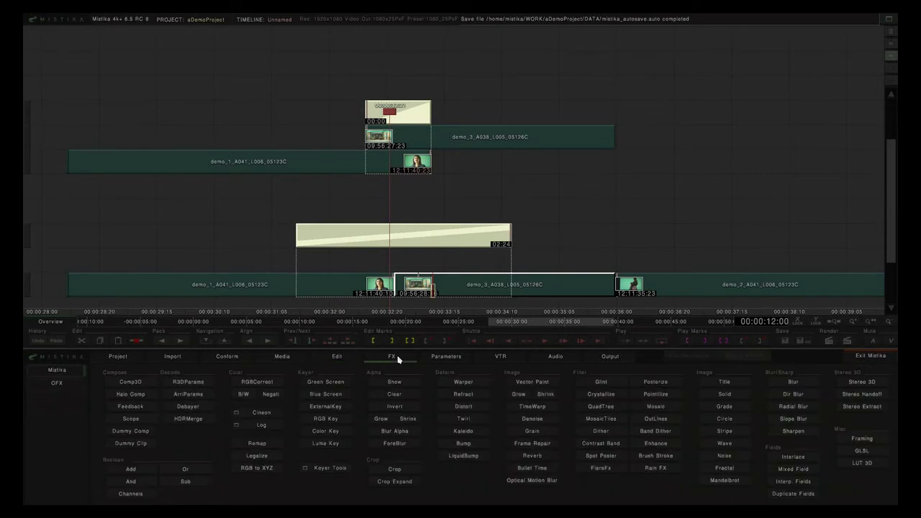
left_click(794, 383)
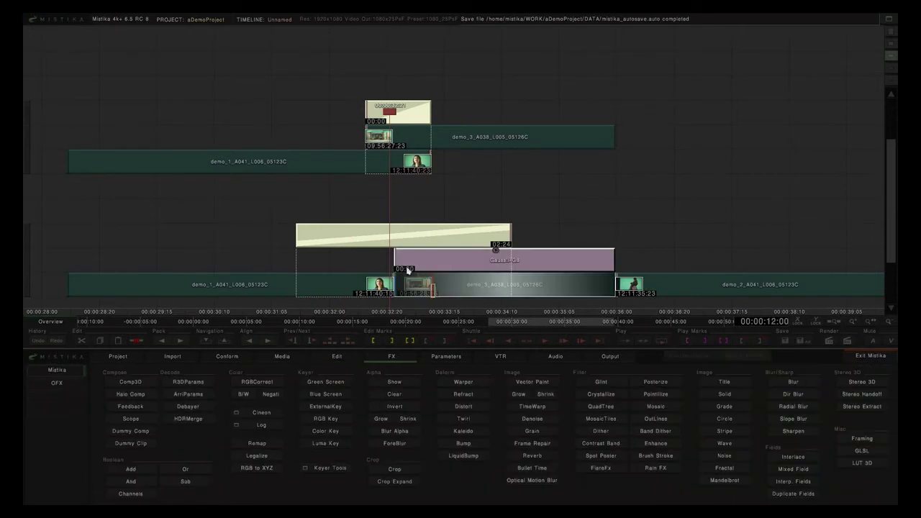
Set the lower Gauss blur's radius to about 81 and park the playhead at 00:00:33:04 to preview it.
left_click(436, 355)
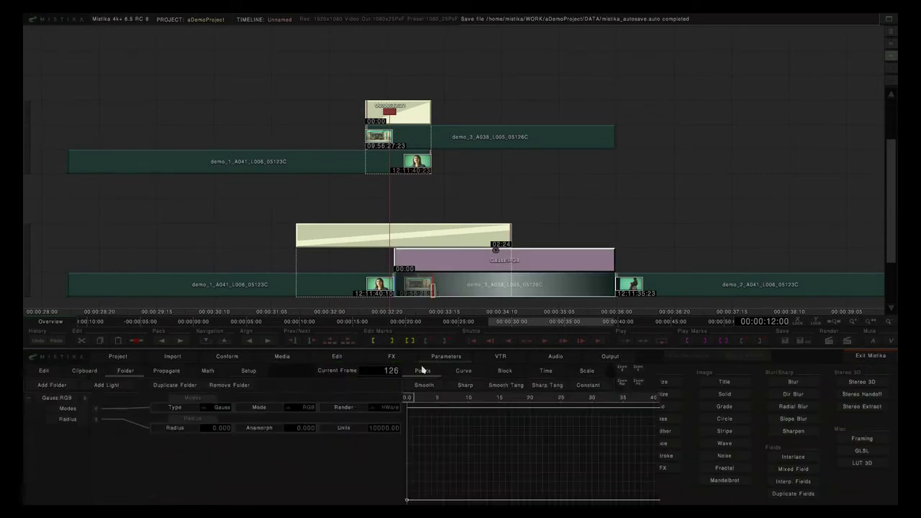
left_click_drag(454, 422, 653, 406)
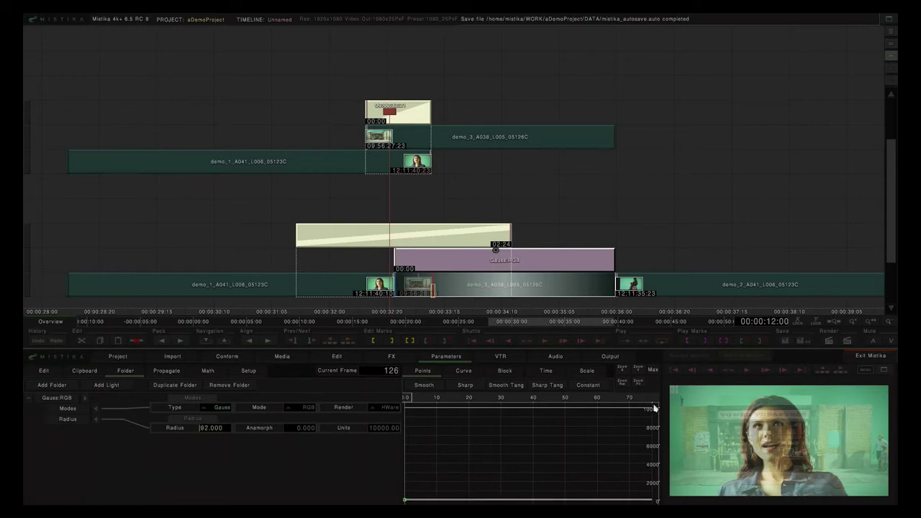
mouse_move(379, 113)
left_mouse_down()
mouse_move(395, 210)
mouse_move(544, 215)
mouse_move(318, 208)
mouse_move(470, 205)
mouse_move(421, 213)
left_mouse_up()
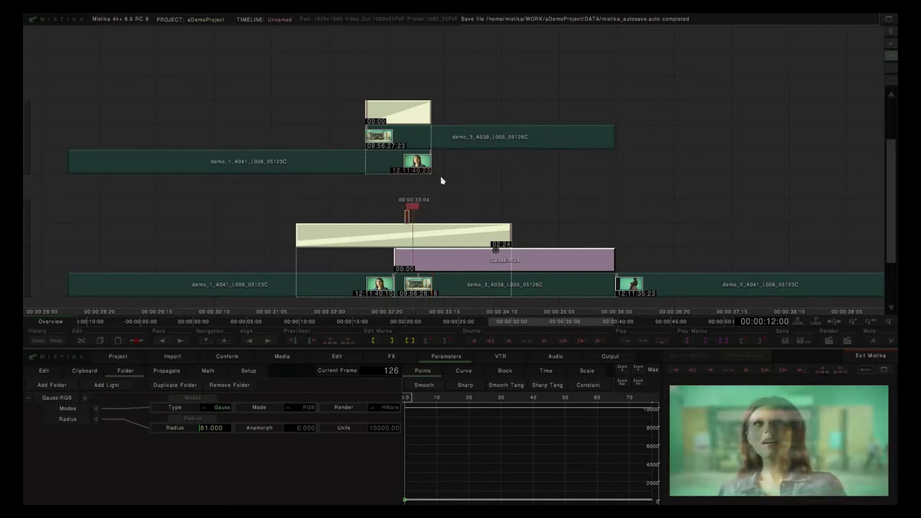
Raise the upper mix transition one track and copy the lower Gauss blur onto the upper demo_3 clip.
left_click(426, 108)
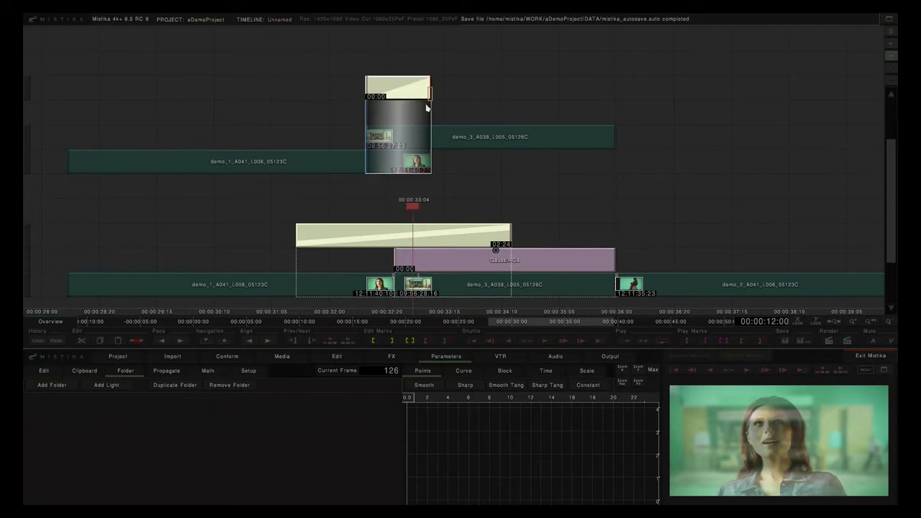
left_click(442, 142)
left_click(455, 256)
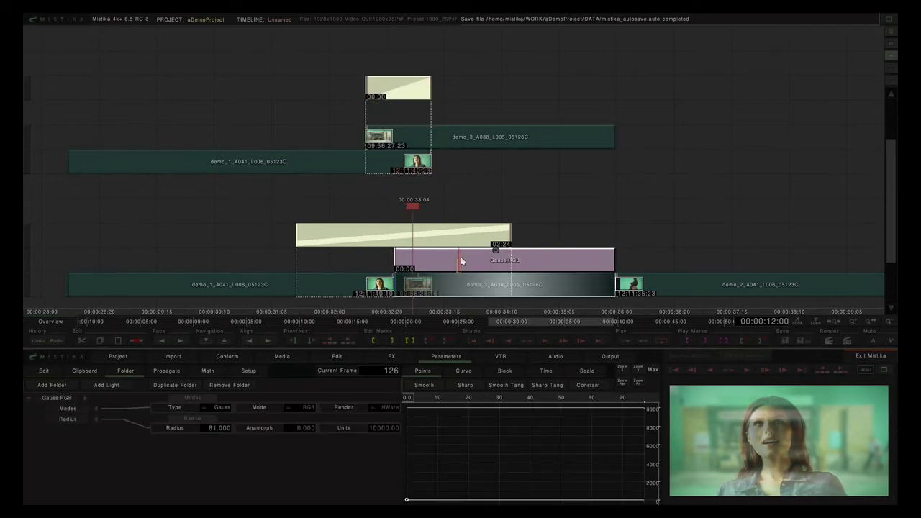
left_click(410, 117)
key("ctrl+v")
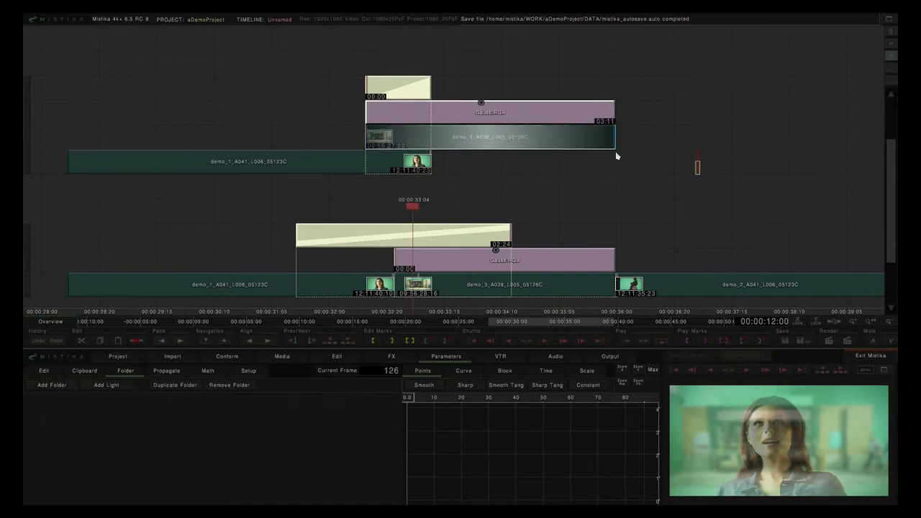
Scrub through the upper stack to preview the dissolve into the blurred demo_3 clip.
left_click(623, 180)
mouse_move(412, 206)
left_mouse_down()
mouse_move(319, 59)
mouse_move(468, 51)
mouse_move(366, 53)
mouse_move(460, 59)
left_mouse_up()
left_click(460, 59)
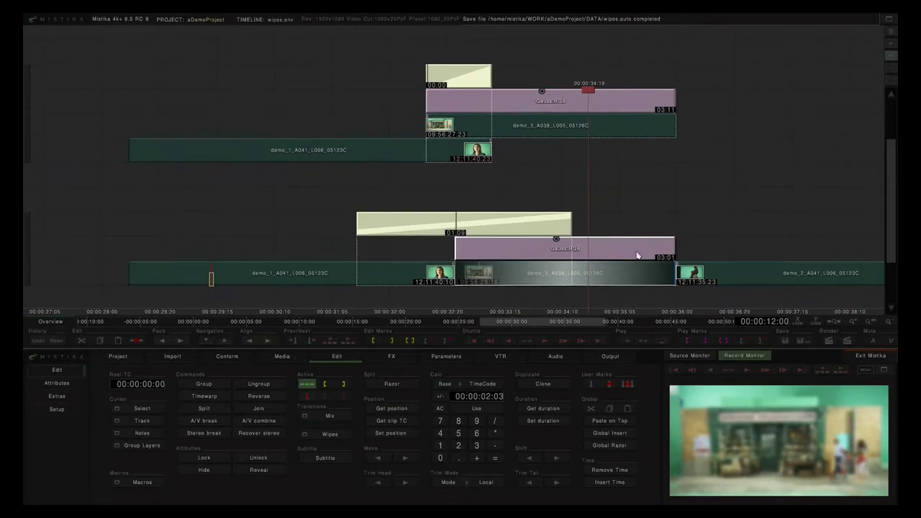
Compare where the lower and upper blur effects start relative to their mix transitions.
left_click(444, 256)
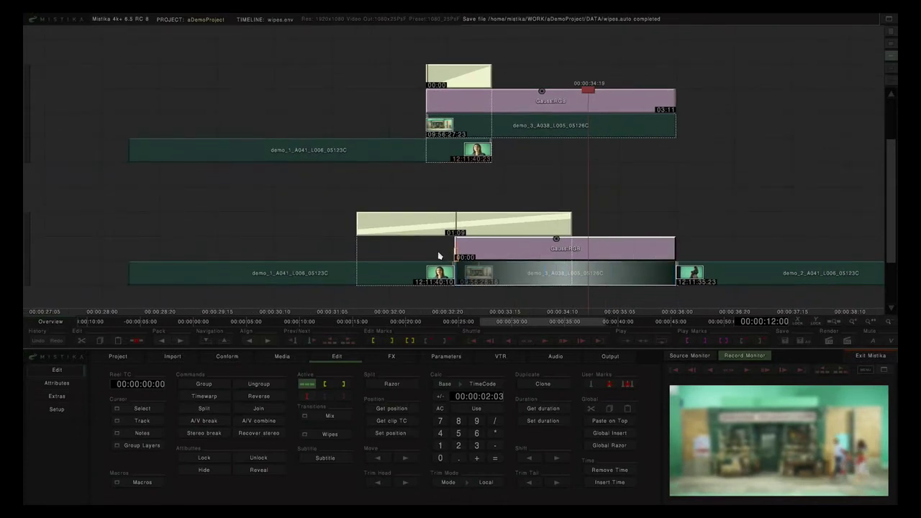
left_click(414, 106)
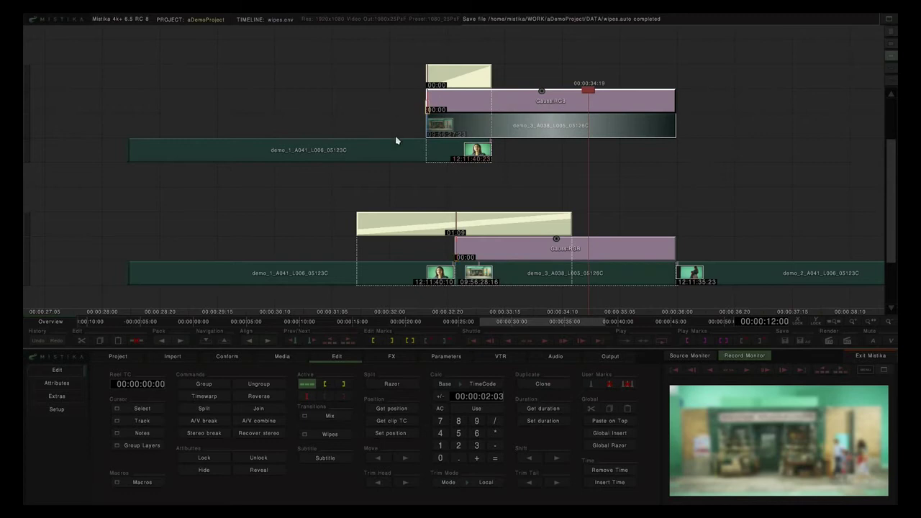
left_click(474, 250)
left_click(454, 254)
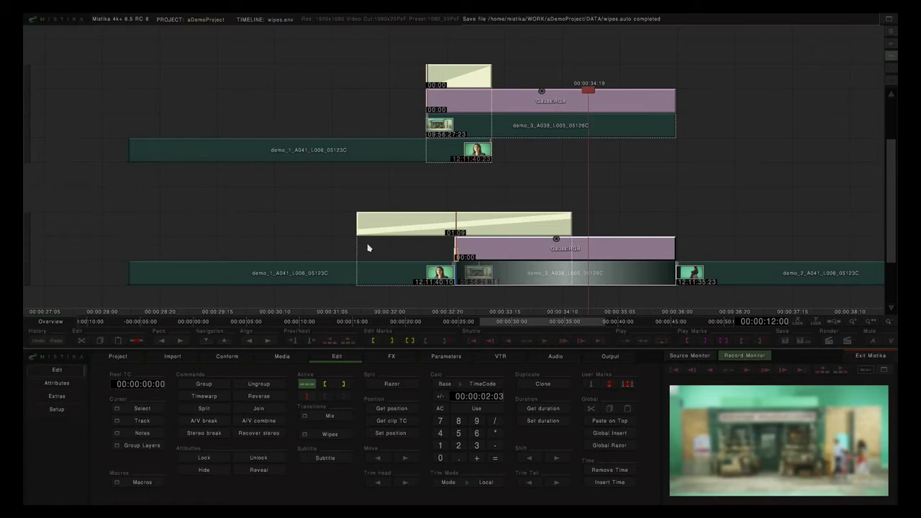
left_click(515, 100)
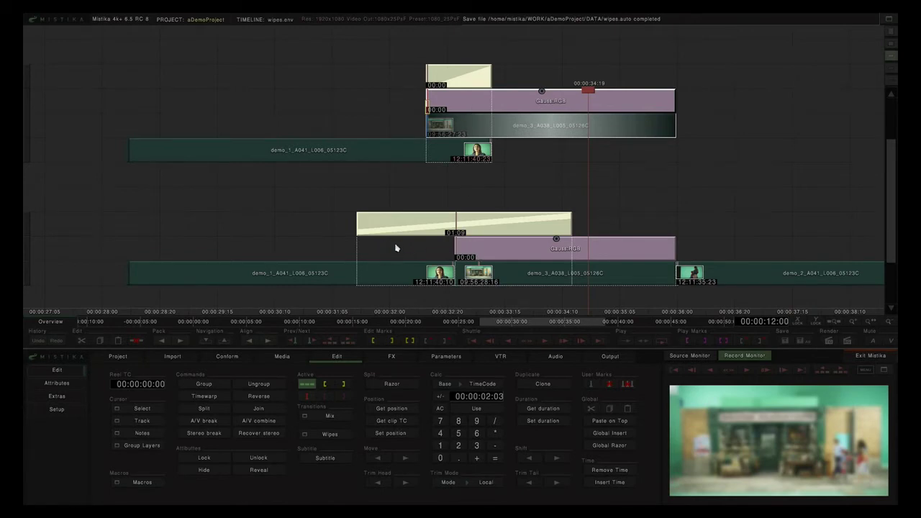
In the lower Gauss blur's parameters, turn off Limit X and move the current frame to -14.
left_click(482, 247)
left_click(432, 357)
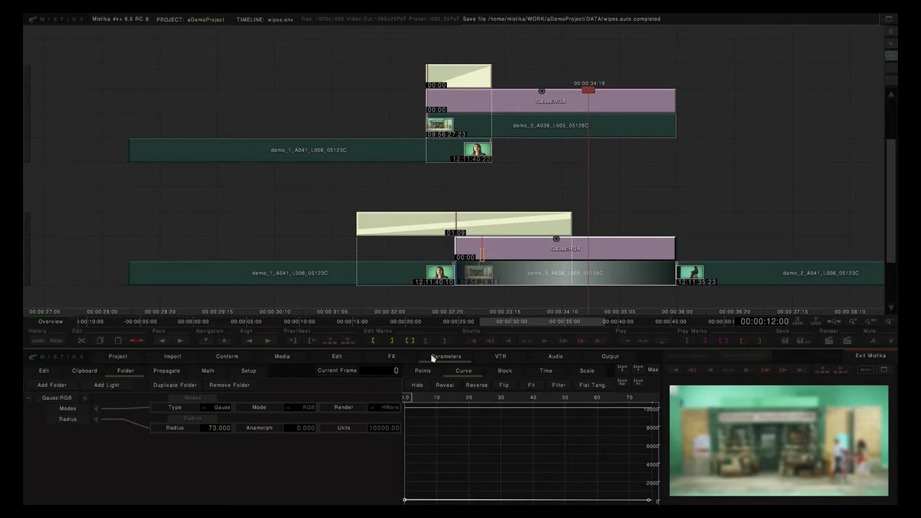
left_click(407, 400)
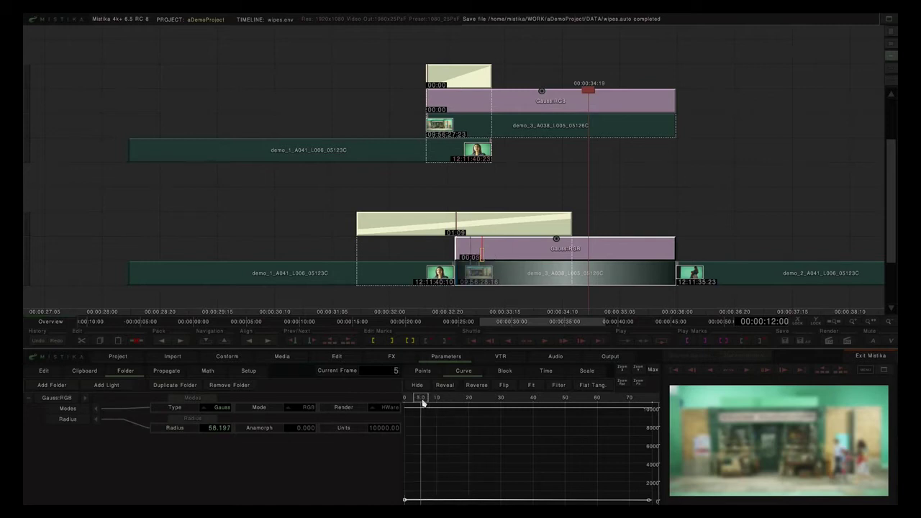
left_click_drag(406, 401, 382, 400)
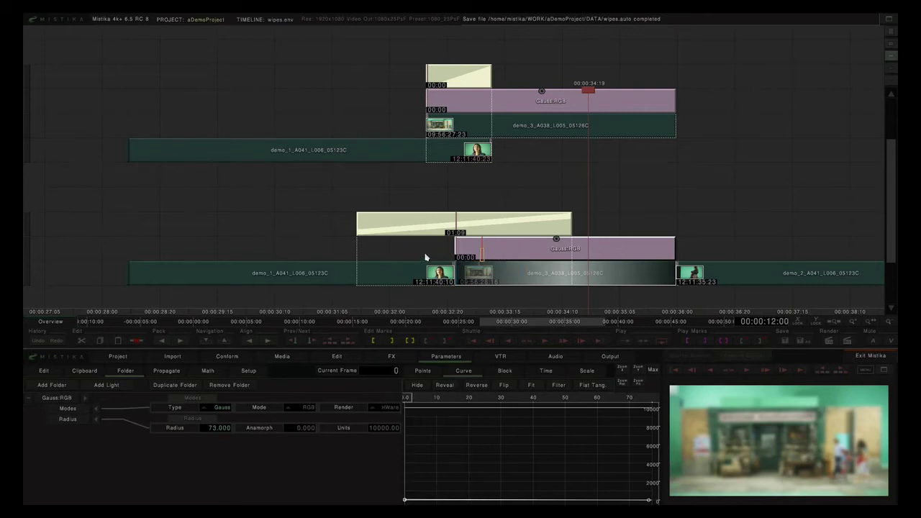
left_click(249, 372)
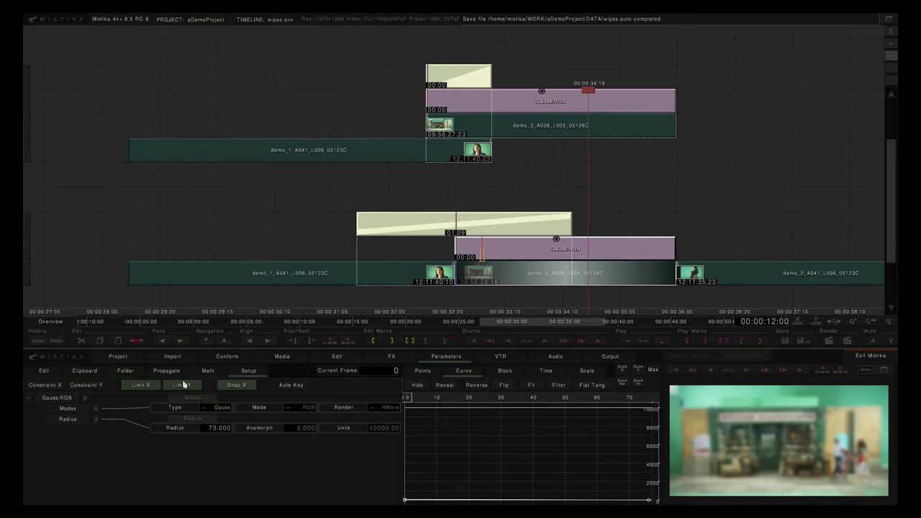
mouse_move(406, 438)
left_mouse_down()
mouse_move(454, 434)
mouse_move(456, 403)
mouse_move(419, 402)
mouse_move(453, 401)
mouse_move(432, 404)
mouse_move(440, 409)
left_mouse_up()
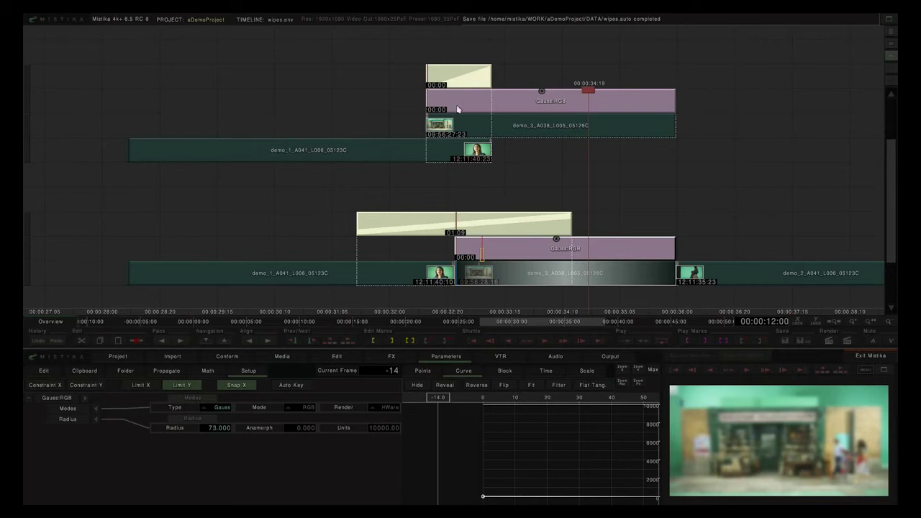
Delete the lower demo_1 and demo_3 clips with their blur and mix, plus the upper blur and mix.
left_click(336, 357)
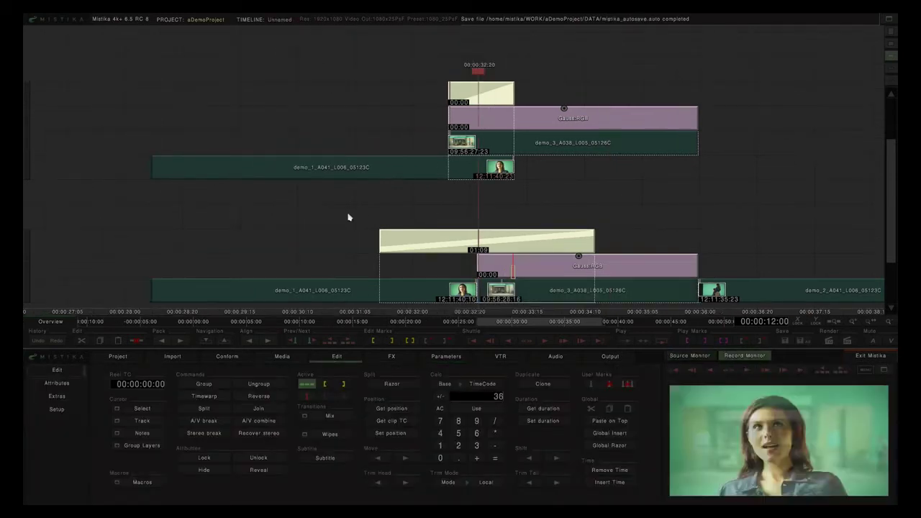
left_click_drag(348, 216, 530, 273)
left_click(531, 126)
key("Delete")
left_click(506, 101)
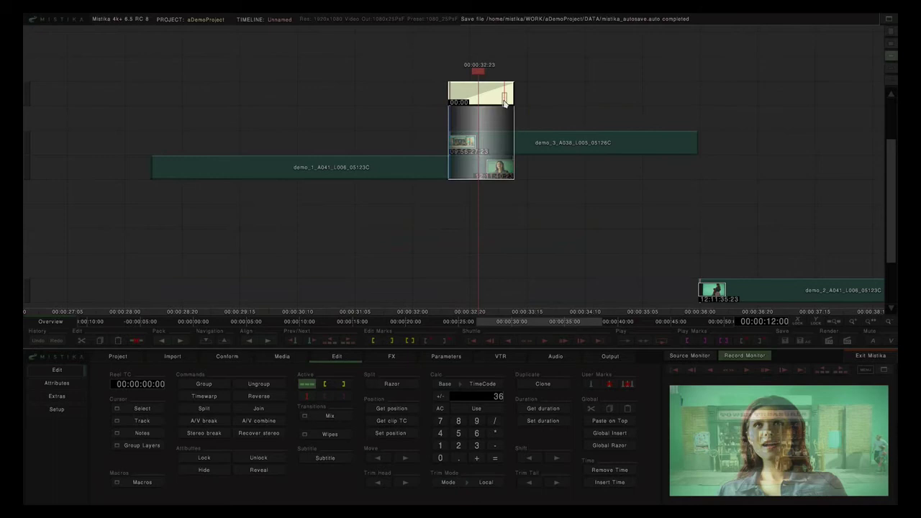
key("Delete")
Remove the mix between demo_1 and demo_3 and line up demo_1, demo_3 and demo_2 end to end on one track.
left_click_drag(499, 165, 482, 292)
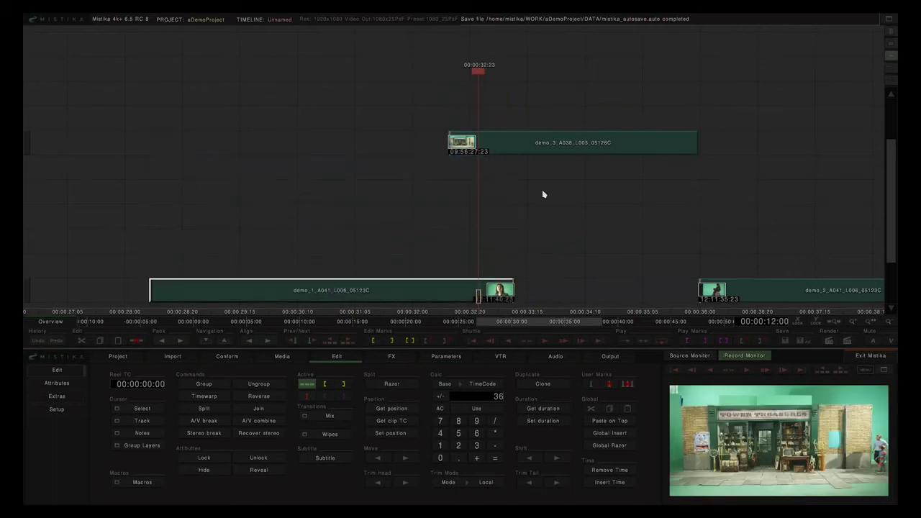
left_click_drag(540, 153, 540, 176)
left_click_drag(552, 222, 558, 143)
left_click_drag(547, 95, 559, 251)
left_click_drag(455, 243, 587, 213)
left_click(784, 232)
key("ctrl+a")
key("p")
left_click(599, 160)
left_click(485, 184)
Add a Fade up transition over the whole demo_1 clip.
left_click(330, 416)
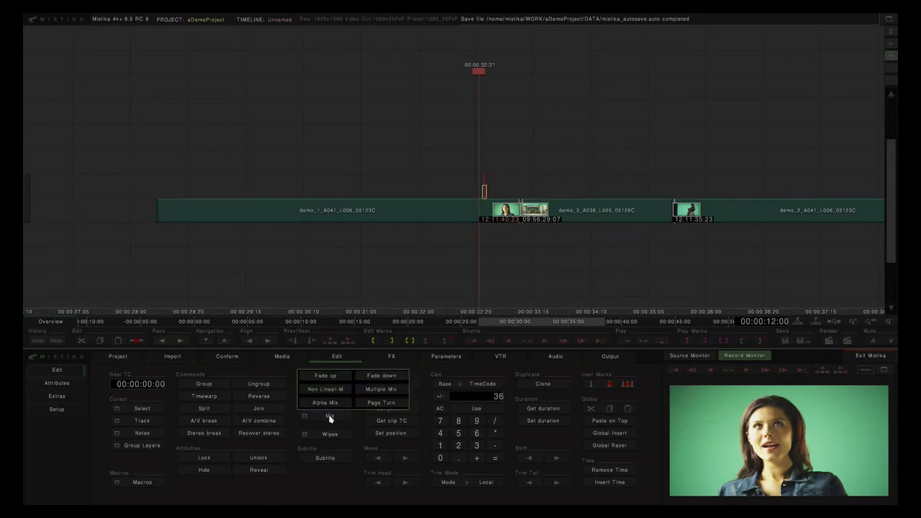
left_click(325, 375)
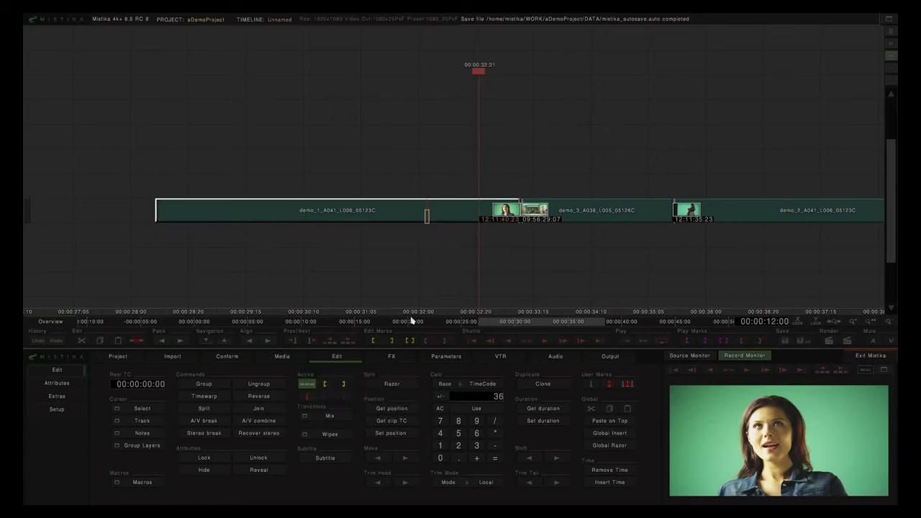
left_click(330, 417)
left_click_drag(372, 136, 513, 154)
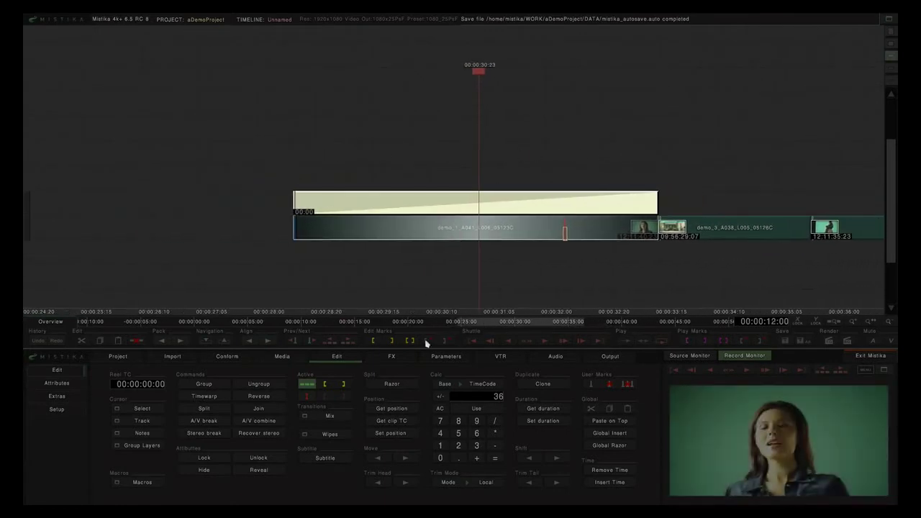
left_click(314, 418)
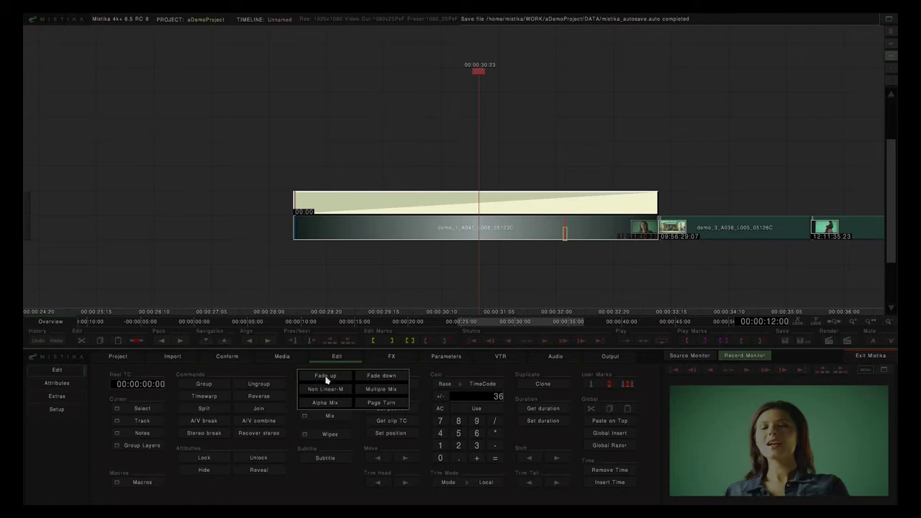
left_click(331, 376)
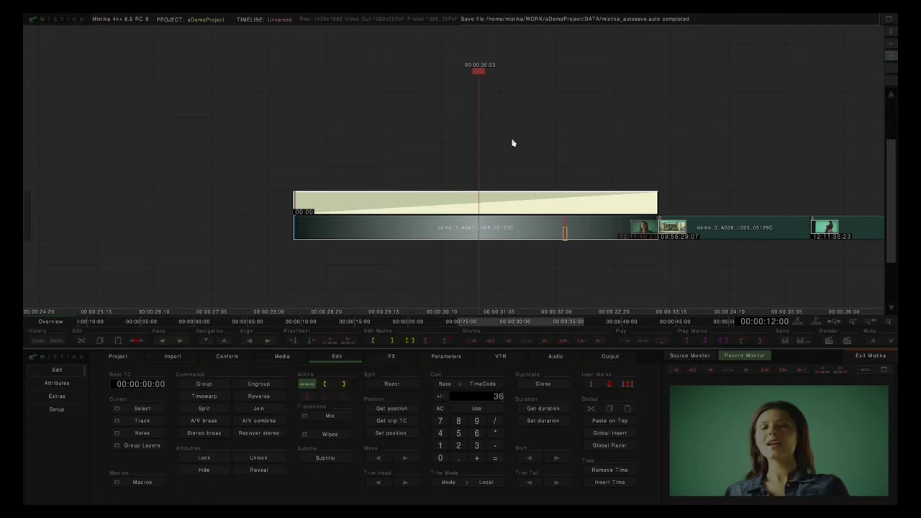
Shorten the fade up to about 01:20 at the head of demo_1 and preview the timeline there.
mouse_move(449, 148)
left_mouse_down()
mouse_move(510, 204)
mouse_move(479, 206)
mouse_move(538, 211)
mouse_move(566, 183)
mouse_move(692, 184)
left_mouse_up()
key("Delete")
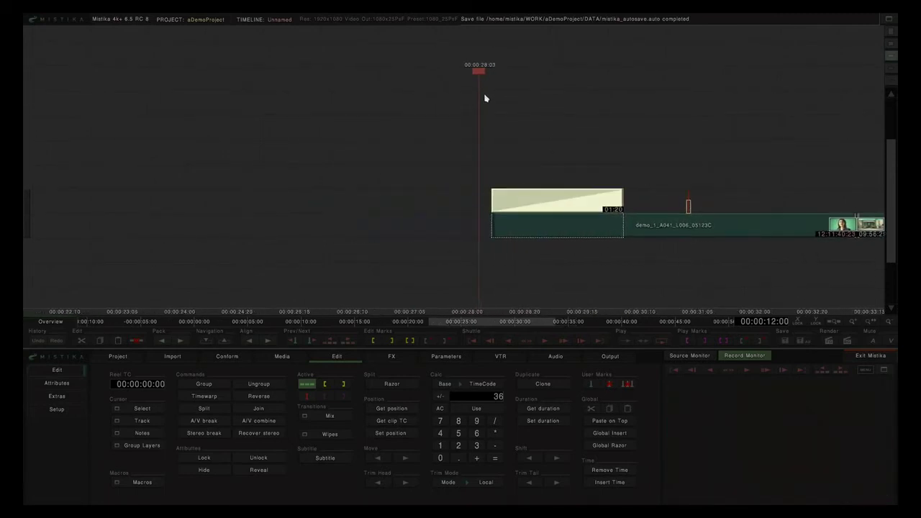
left_click_drag(475, 75, 588, 82)
left_click_drag(583, 173, 425, 186)
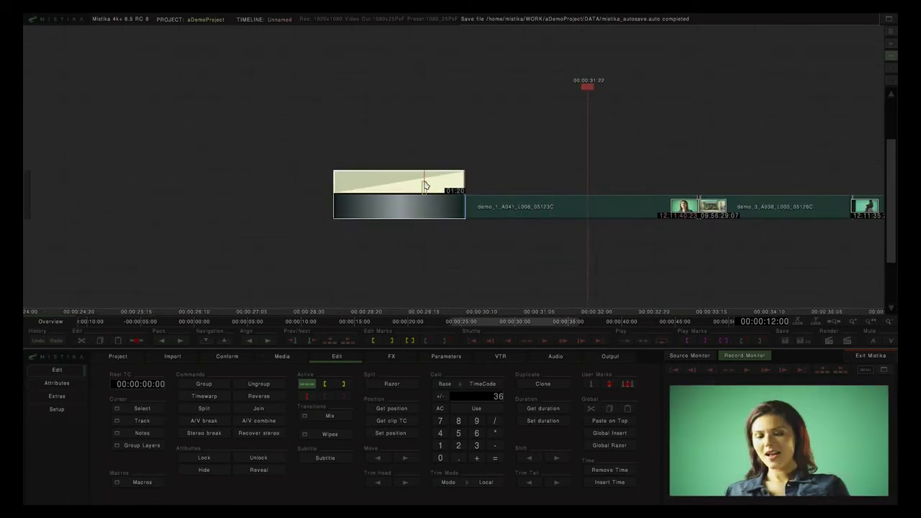
Delete the fade on demo_1 and move the demo_3 clip beneath demo_1, aligning their starts.
left_click(329, 416)
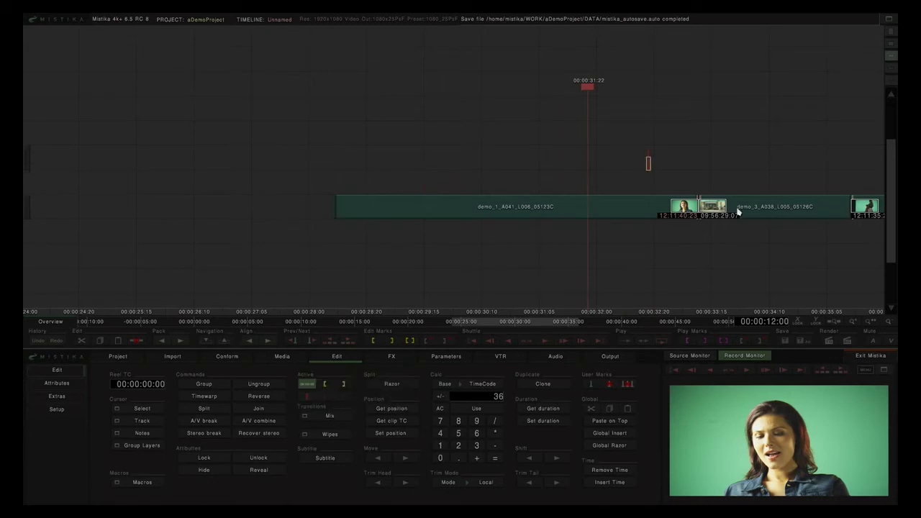
left_click_drag(737, 209, 711, 237)
key("Home")
left_click(669, 163)
Match demo_1 to demo_3's length by setting its duration to 00:00:02:03.
left_click(444, 240)
left_click(551, 411)
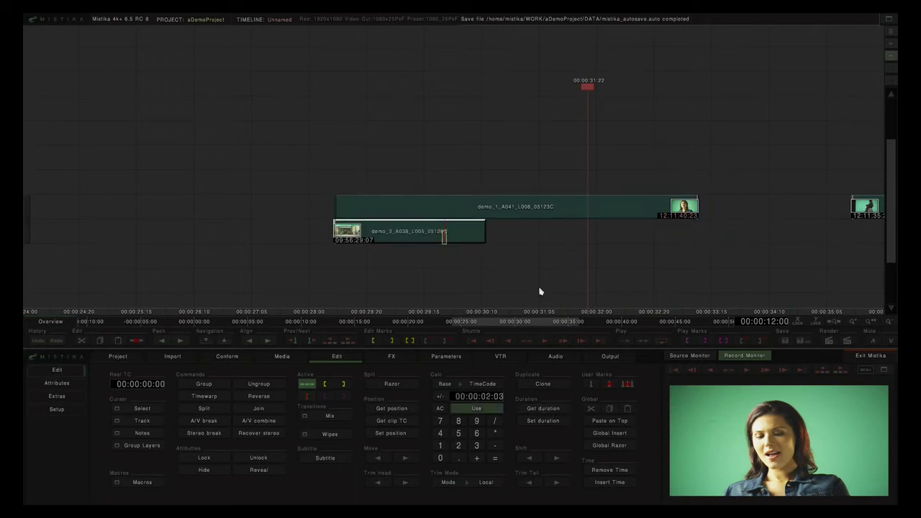
left_click(537, 210)
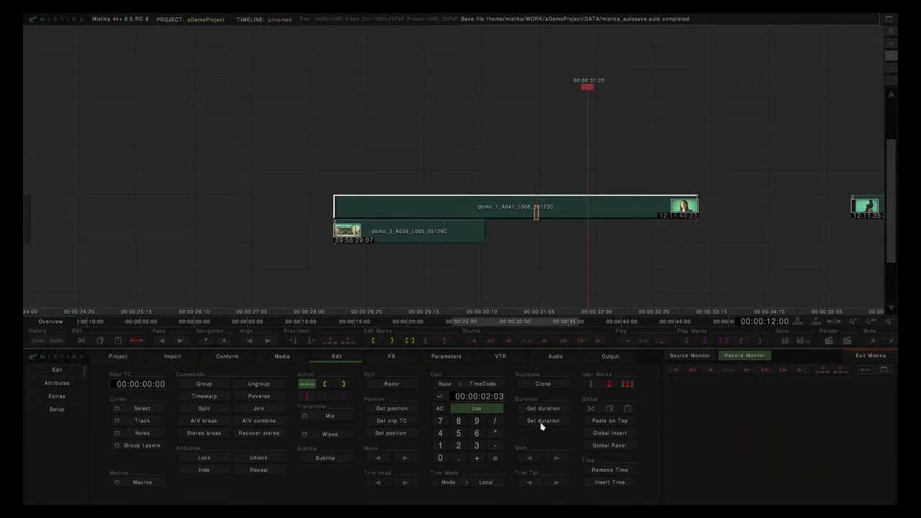
left_click(542, 425)
Select the stacked demo_1 and demo_3 clips and place a Non Linear-M mix above them.
left_click_drag(588, 230, 696, 213)
left_click(600, 279)
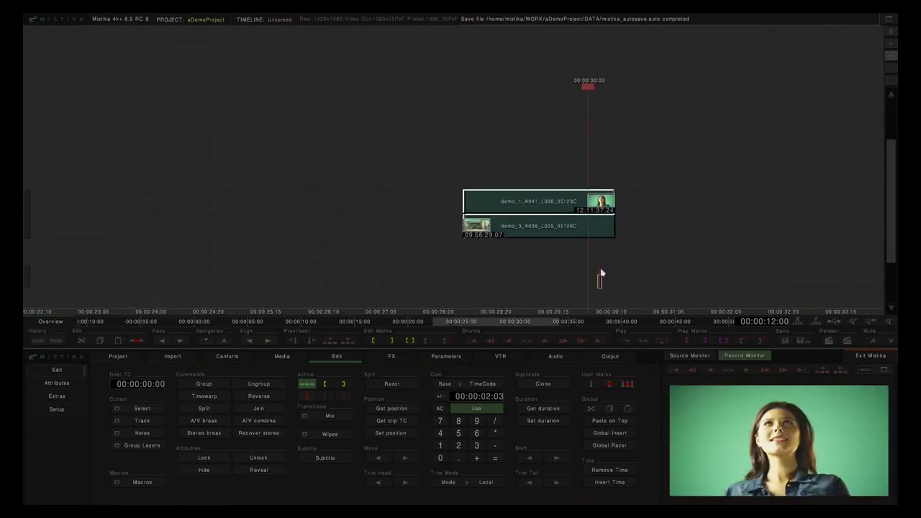
left_click(329, 417)
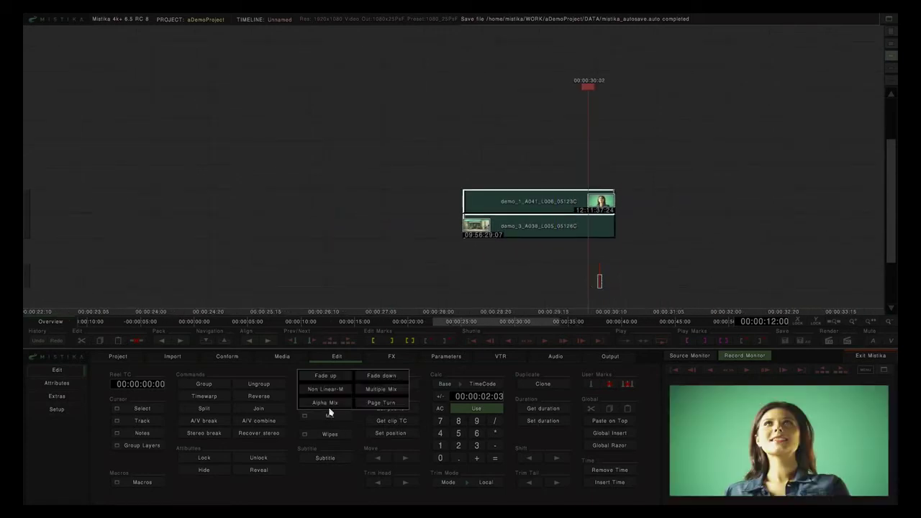
left_click(333, 389)
left_click(699, 184)
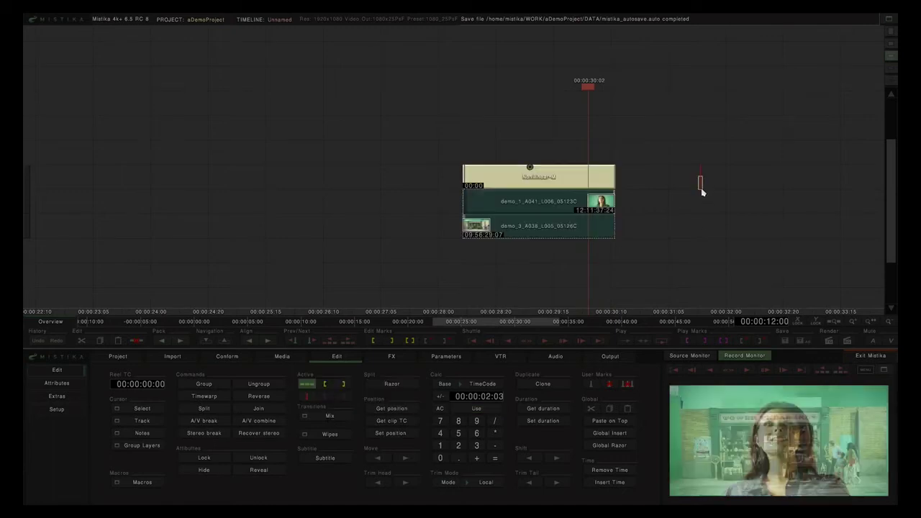
Shift the Non Linear-M mix earlier so it only partly overlaps the clips, and delete it.
left_click(582, 180)
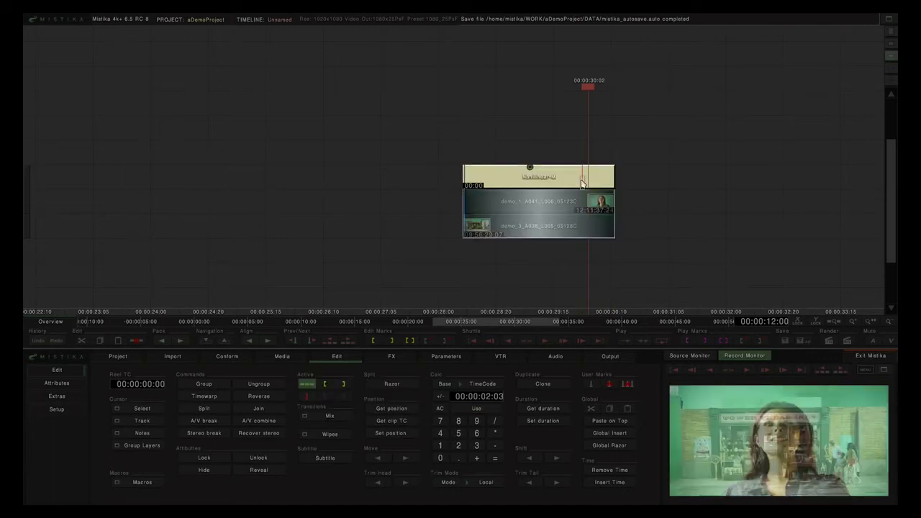
left_click_drag(582, 180, 417, 185)
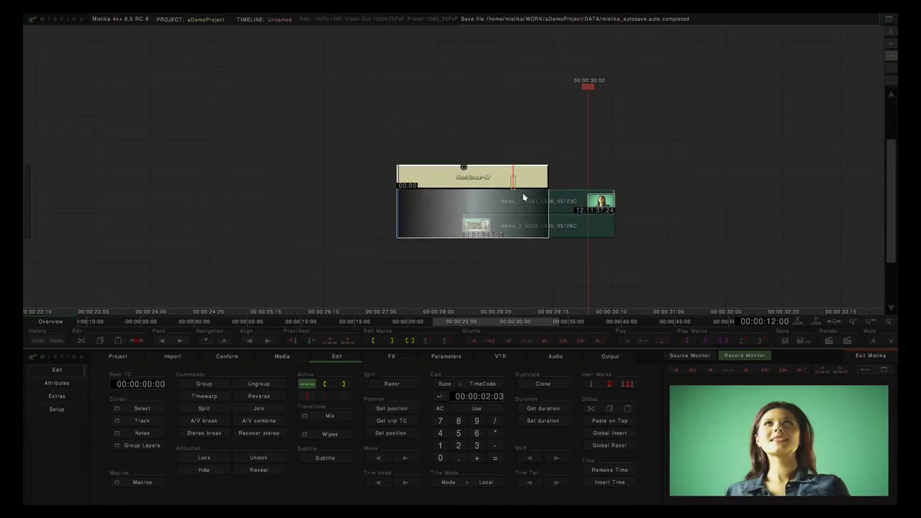
key("Delete")
Add a Non Linear-M mix over demo_1, test it shifted earlier, and realign it to cover both demo_1 and demo_3.
left_click(328, 416)
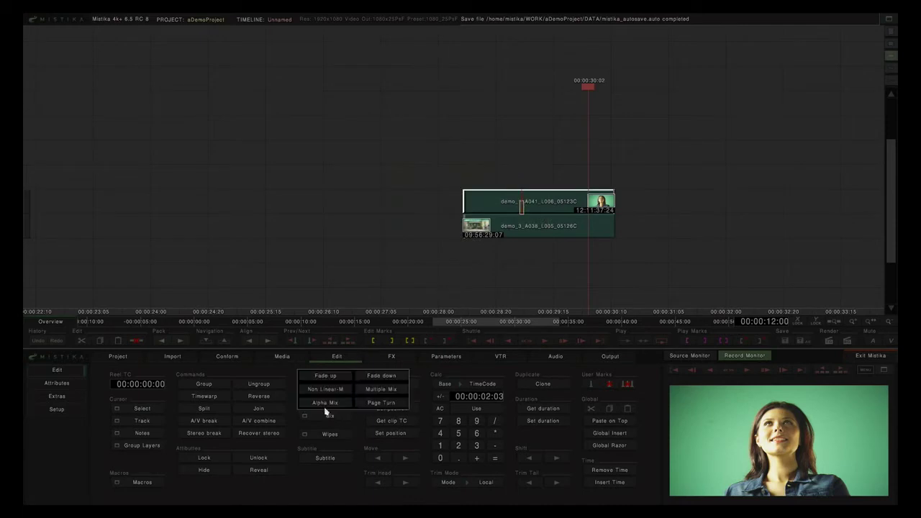
left_click(325, 388)
left_click_drag(580, 177, 507, 181)
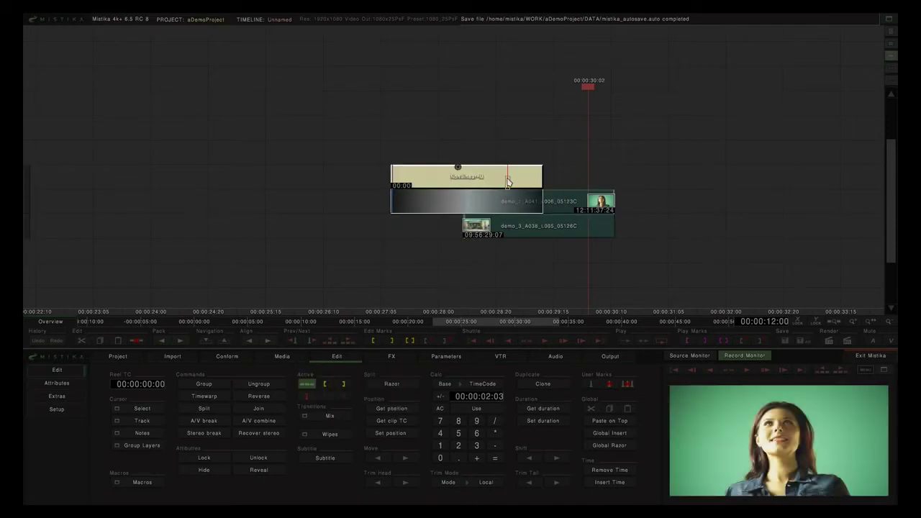
left_click_drag(461, 215, 457, 234)
left_click(505, 136)
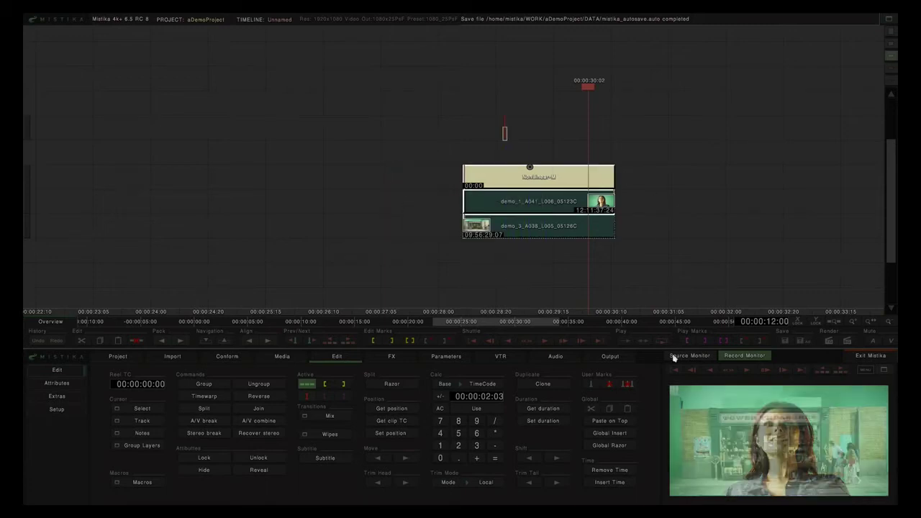
Preview the mix full screen and open the NonLinear-M effect's Blend curve for editing.
double_click(738, 443)
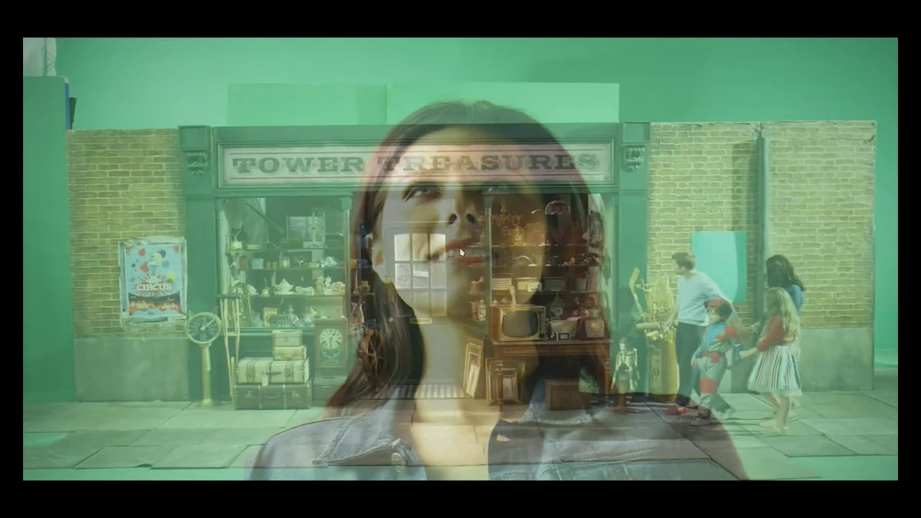
double_click(463, 253)
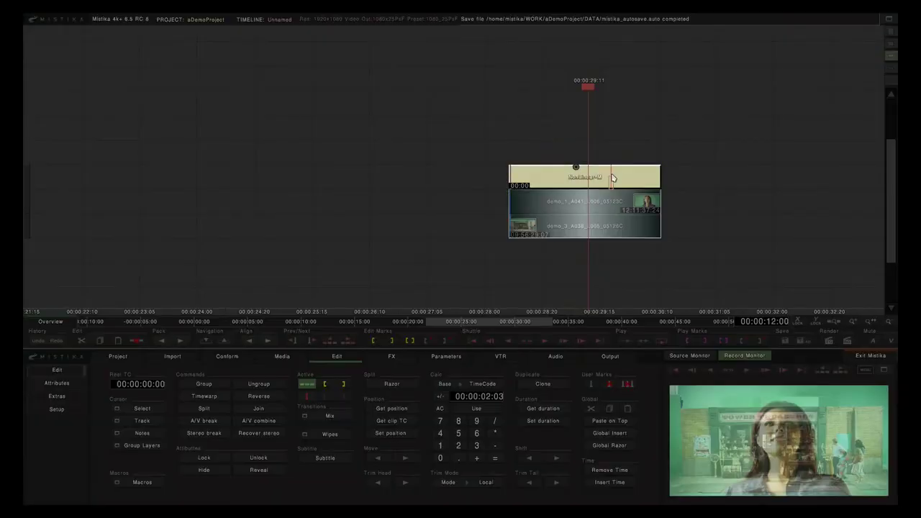
double_click(611, 176)
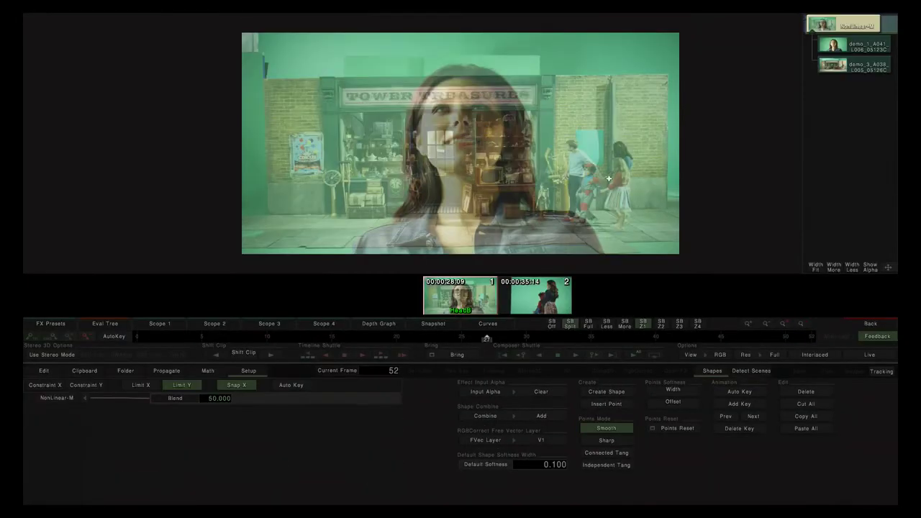
left_click(483, 325)
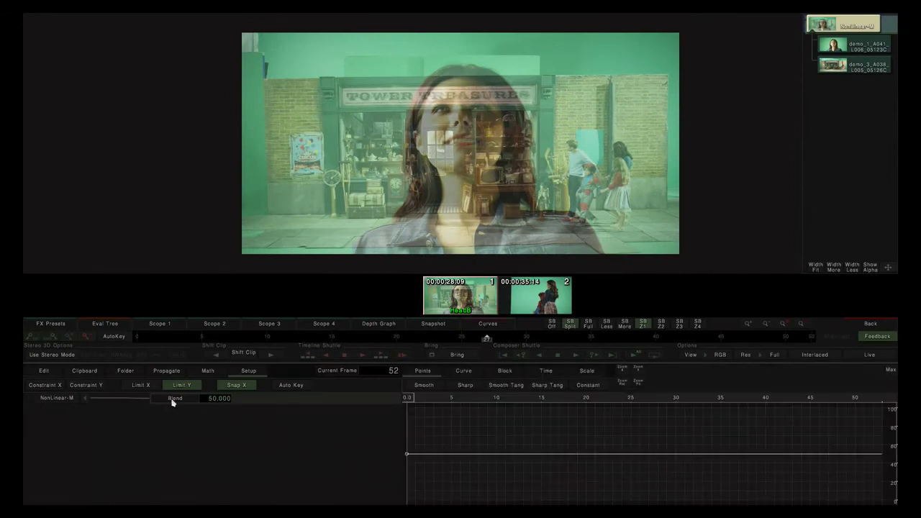
left_click(173, 401)
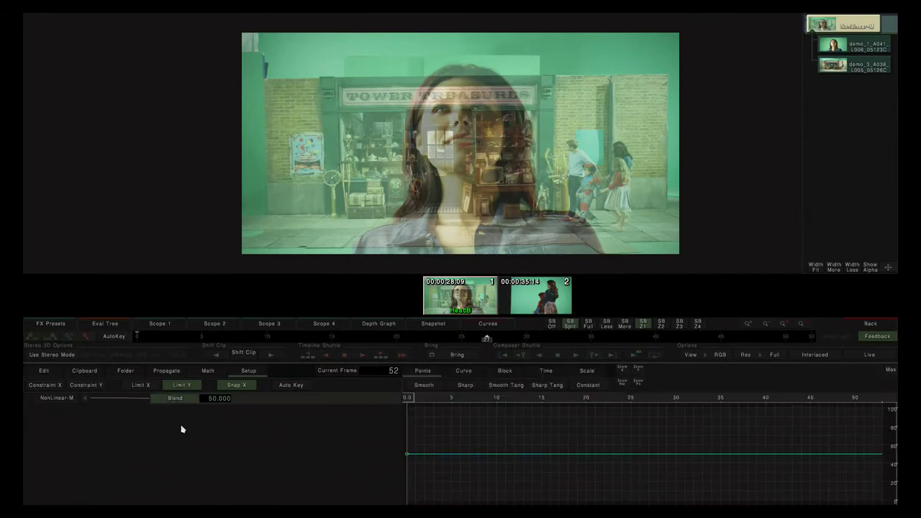
Turn on Auto Key and animate Blend linearly from 100 at frame 0 to 0 at the mix's end.
mouse_move(406, 457)
left_mouse_down()
mouse_move(407, 413)
mouse_move(409, 500)
mouse_move(409, 428)
mouse_move(409, 474)
mouse_move(406, 456)
left_mouse_up()
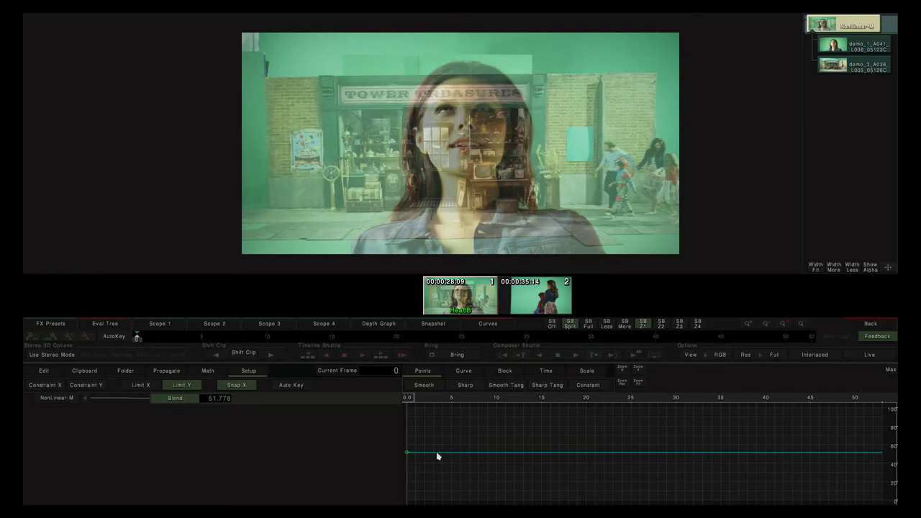
left_click(111, 337)
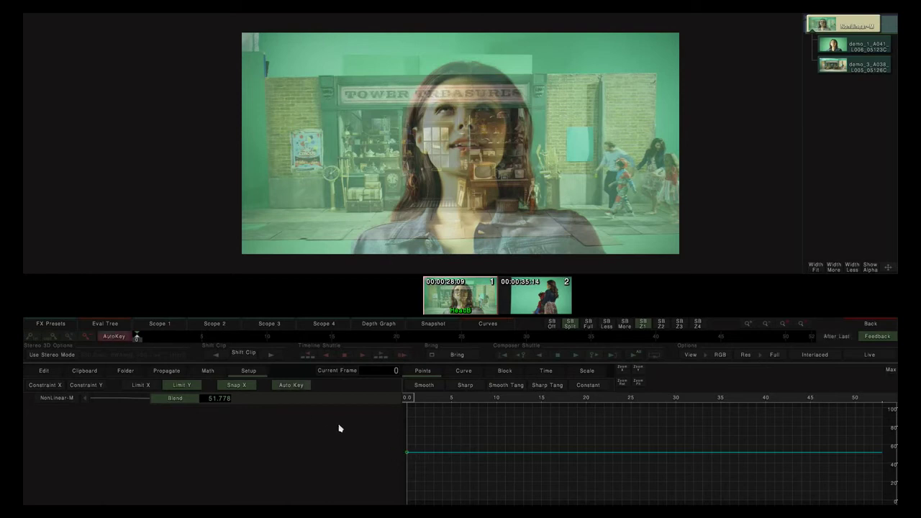
left_click_drag(407, 452, 882, 500)
left_click(873, 428)
left_click_drag(889, 400, 668, 397)
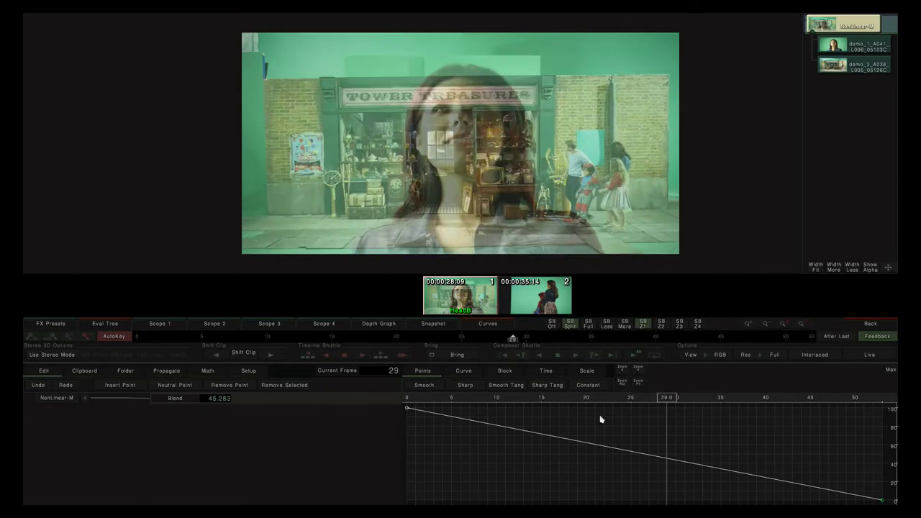
Select the Blend curve and smooth it by flattening the tangents at both end points.
left_click(638, 369)
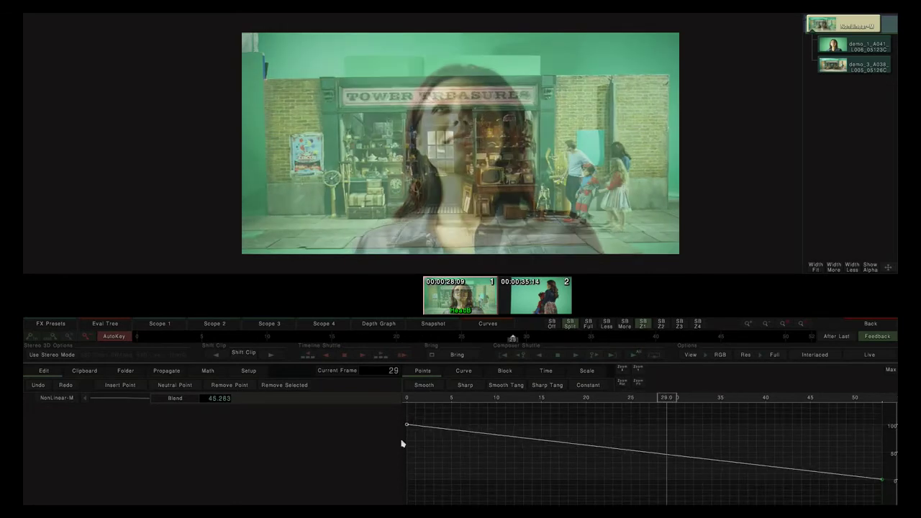
left_click(166, 400)
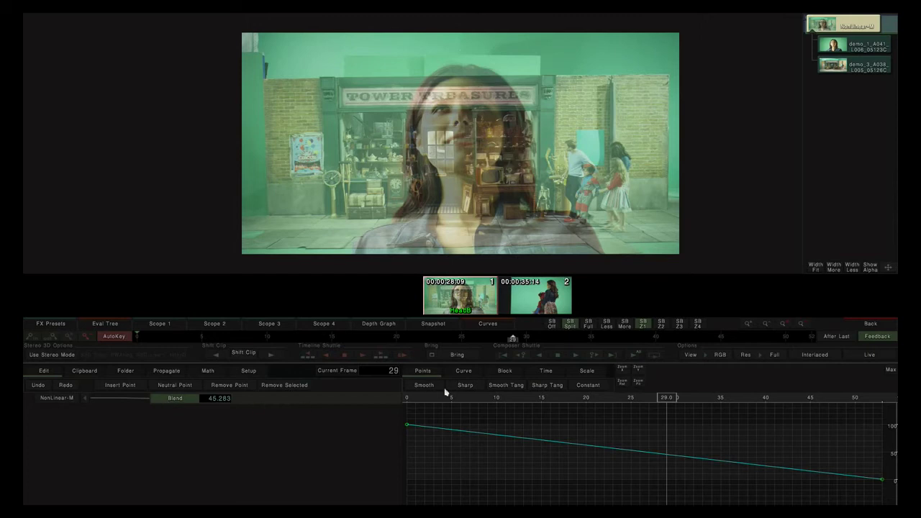
left_click(497, 387)
left_click(463, 370)
left_click(580, 385)
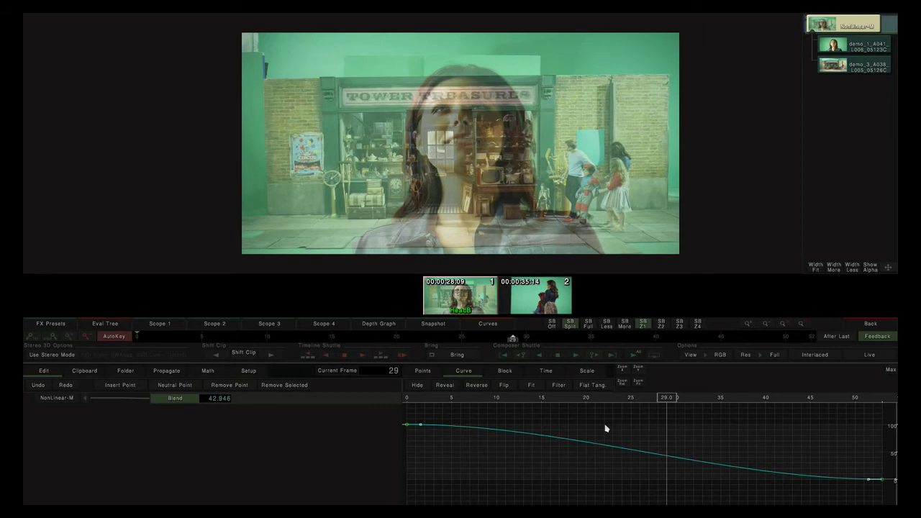
Add Blend keyframes of about 25 at frame 13 and about 75 at frame 31, and return to the timeline.
mouse_move(671, 400)
left_mouse_down()
mouse_move(479, 401)
mouse_move(846, 401)
mouse_move(730, 415)
mouse_move(523, 404)
mouse_move(523, 466)
left_mouse_up()
left_click_drag(524, 398, 684, 415)
left_click(184, 401)
left_click(122, 386)
mouse_move(567, 436)
left_mouse_down()
mouse_move(668, 468)
mouse_move(685, 442)
left_mouse_up()
mouse_move(685, 406)
left_mouse_down()
mouse_move(376, 407)
mouse_move(871, 422)
mouse_move(440, 417)
mouse_move(671, 425)
left_mouse_up()
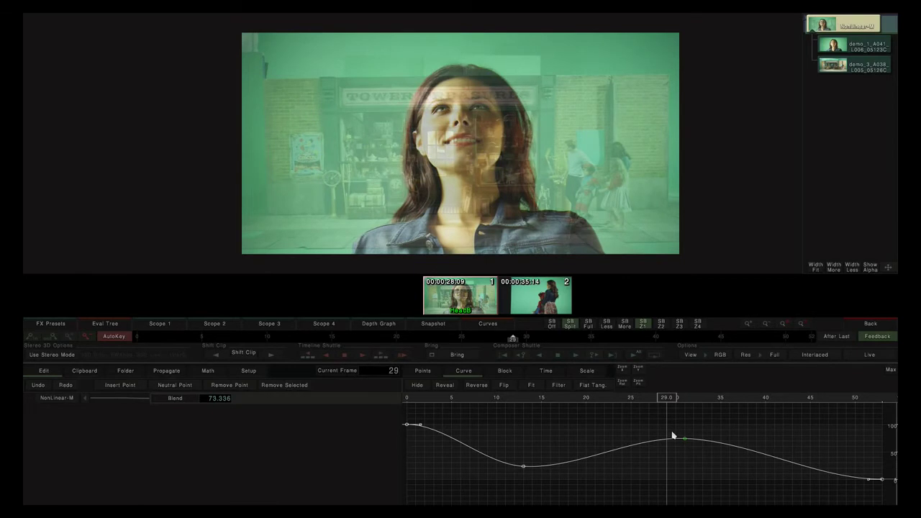
left_click(862, 325)
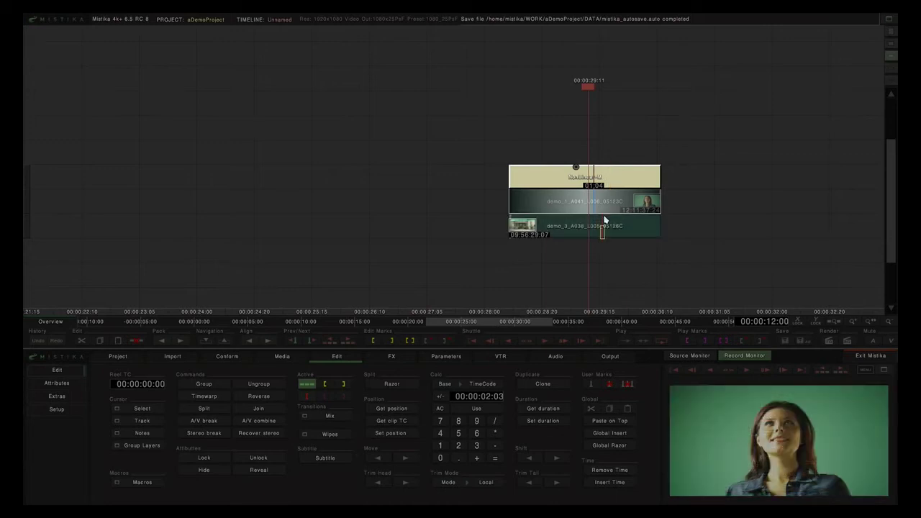
Review the NonLinear-M Blend curve with the mix over demo_1 alone, and delete the mix from the timeline.
double_click(596, 175)
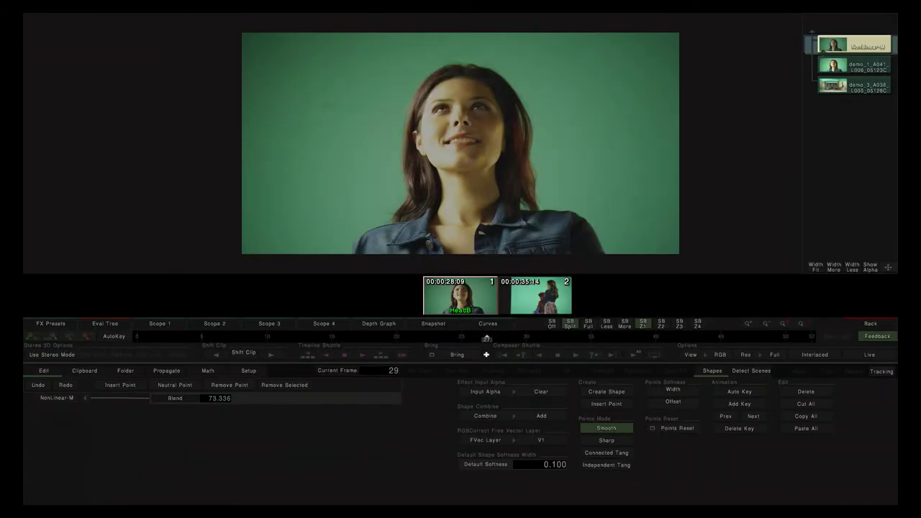
mouse_move(477, 339)
left_mouse_down()
mouse_move(150, 339)
mouse_move(701, 334)
mouse_move(487, 337)
left_mouse_up()
left_click(182, 401)
left_click(480, 326)
key("Delete")
left_click_drag(650, 426, 663, 447)
left_click(870, 323)
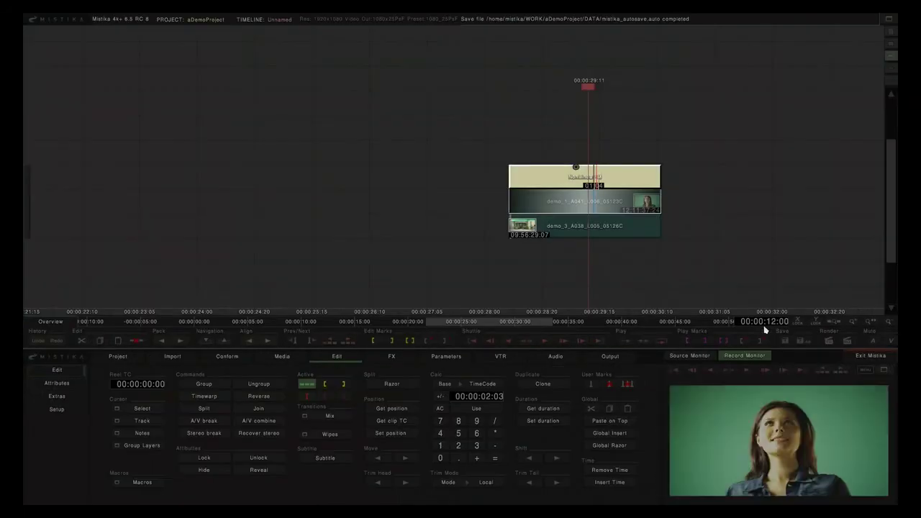
key("Delete")
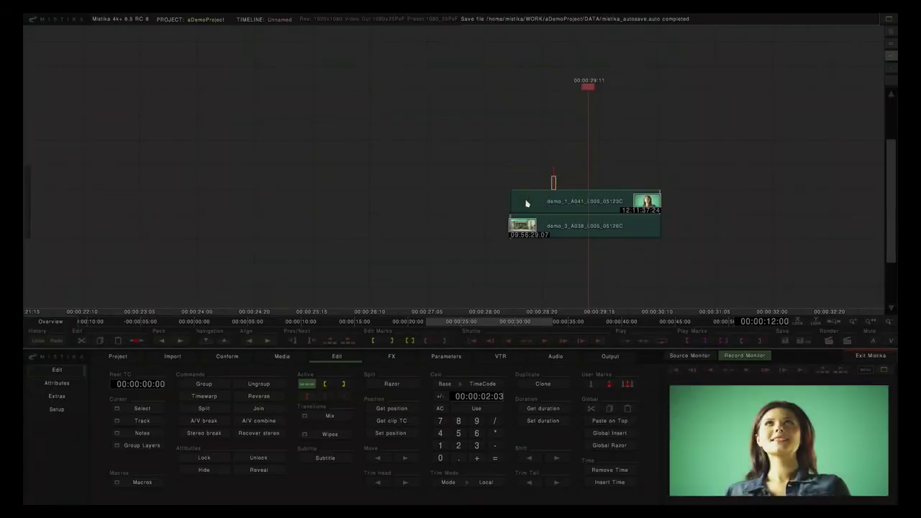
Place demo_2 beneath demo_3 in the clip stack and set its duration to 00:00:02:03.
left_click(336, 417)
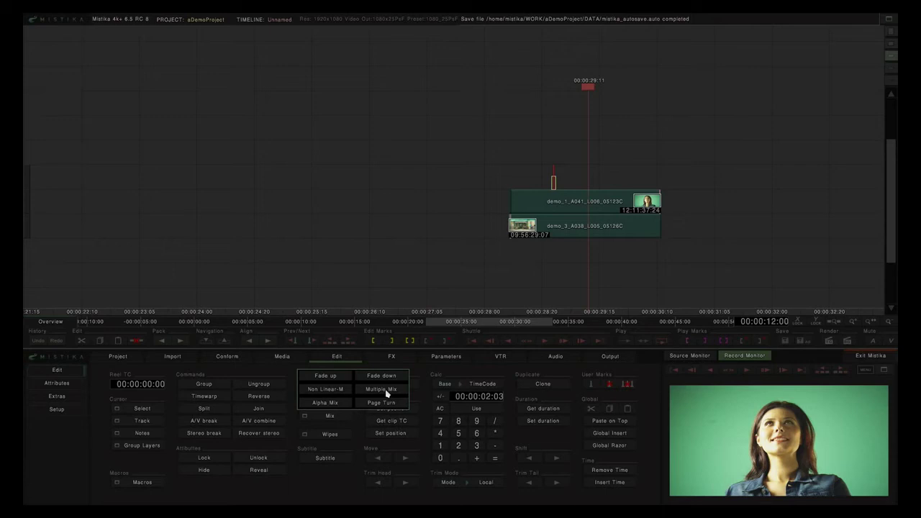
left_click(386, 393)
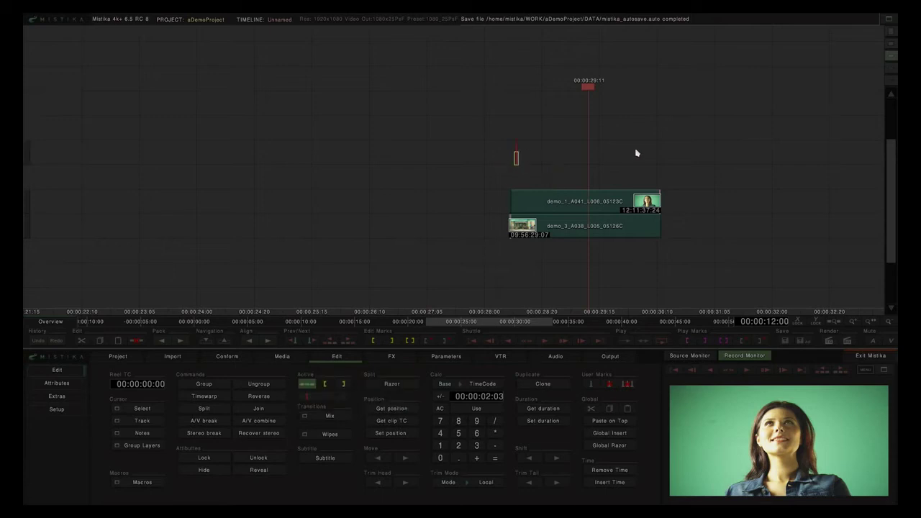
scroll(635, 150, "down", 3)
left_click_drag(782, 214, 782, 258)
left_click_drag(549, 155, 717, 269)
left_click(623, 254)
left_click(542, 420)
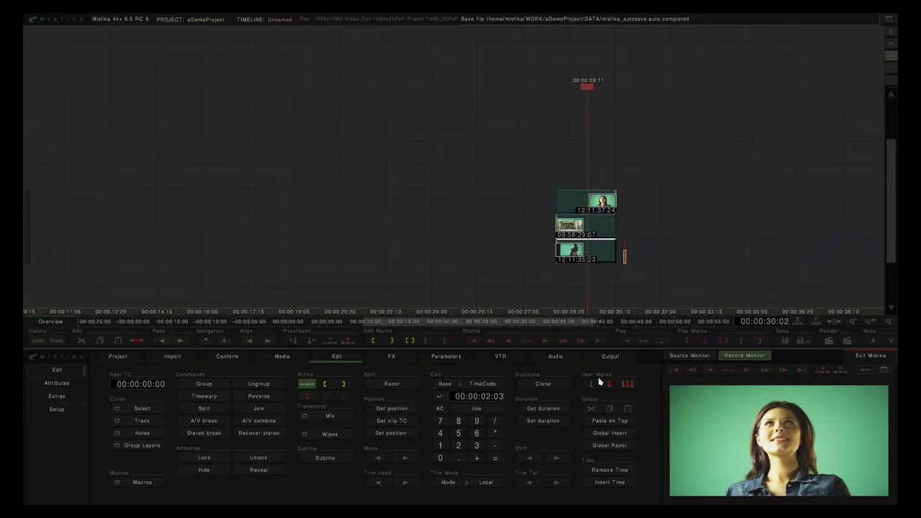
Apply a Multiple Mix to the three stacked demo clips and open it in the effect editor.
scroll(701, 246, "up", 4)
scroll(703, 243, "up", 1)
left_click_drag(546, 183, 582, 249)
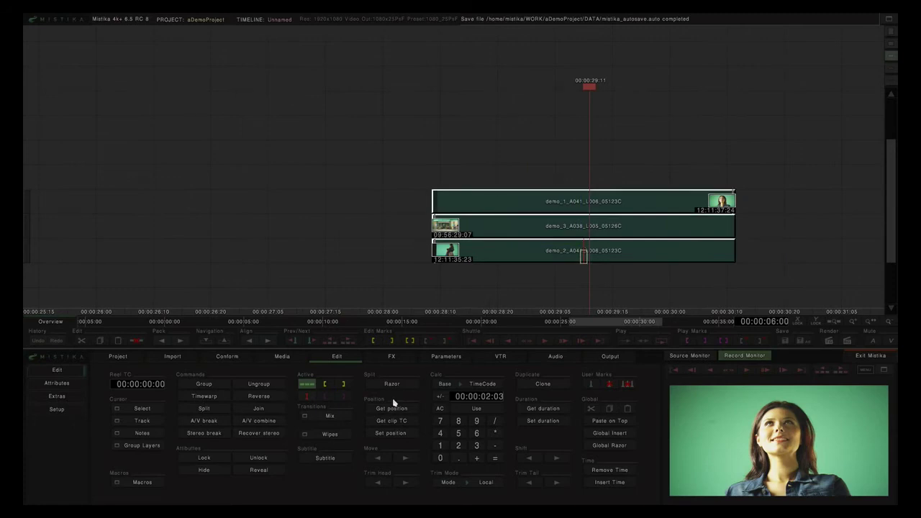
left_click(320, 418)
left_click(371, 392)
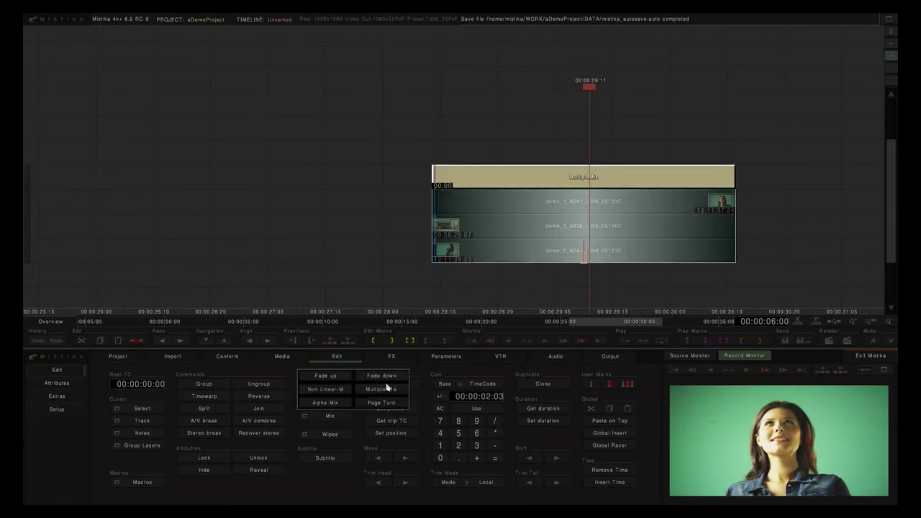
double_click(599, 177)
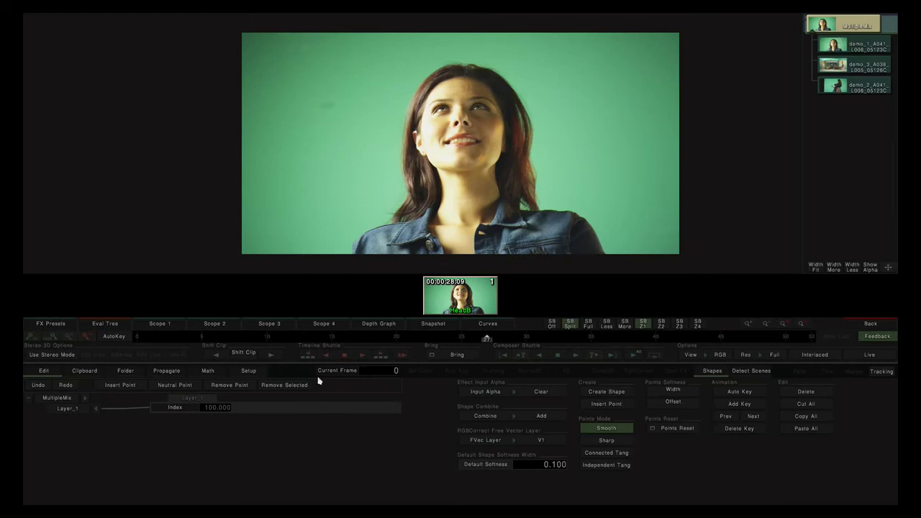
Add two more layer folders to the MultipleMix effect, one for each remaining clip.
left_click(67, 413)
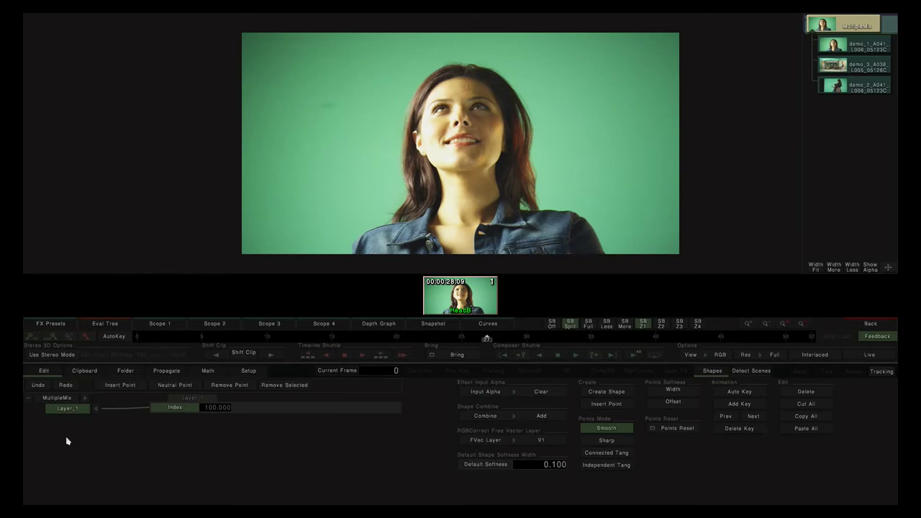
left_click(126, 373)
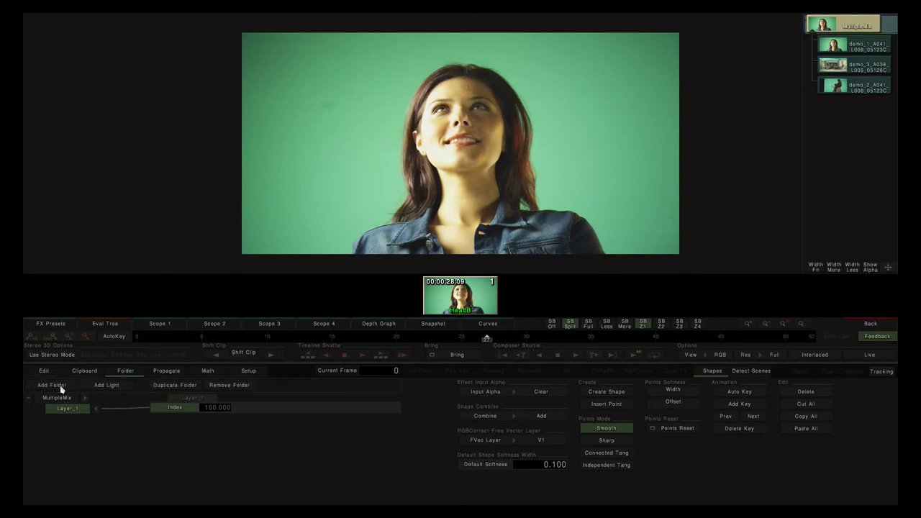
left_click(60, 389)
left_click(61, 390)
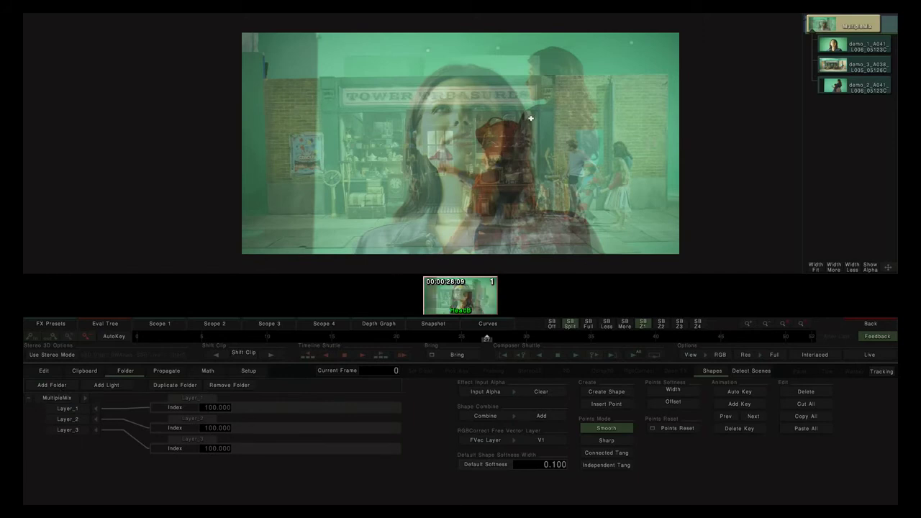
Preview the three-layer mix at frame 15, check the layers' Index parameters, and return to the timeline.
left_click_drag(486, 340, 330, 336)
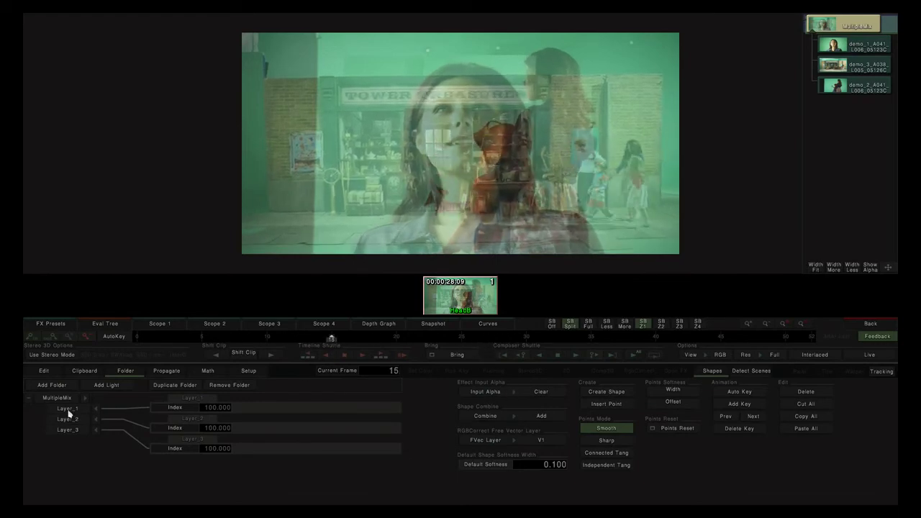
left_click_drag(209, 411, 213, 448)
left_click(879, 321)
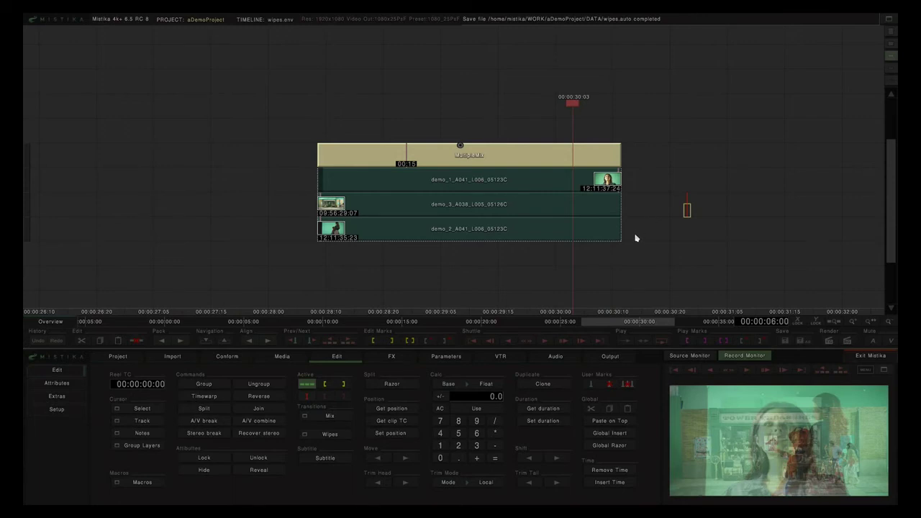
Delete the Multiple Mix and move demo_2 out of the stack to a free spot further along the timeline.
left_click(501, 165)
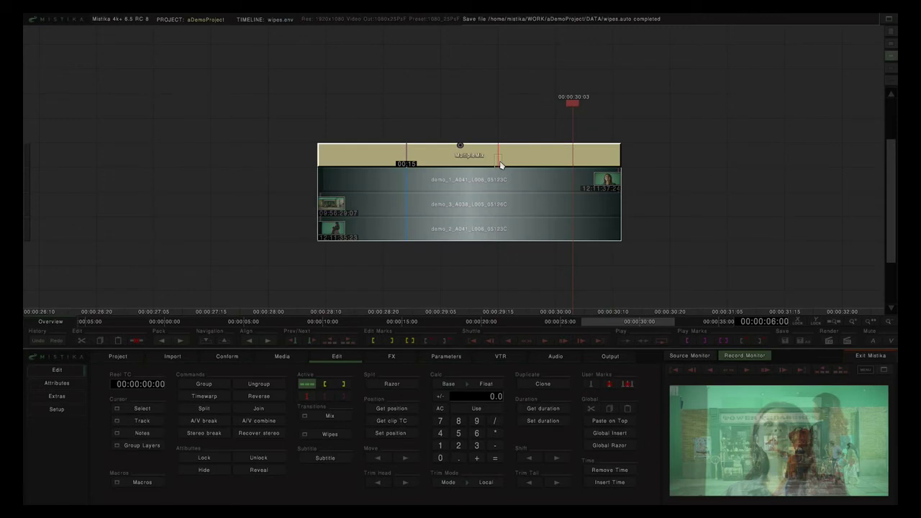
key("Delete")
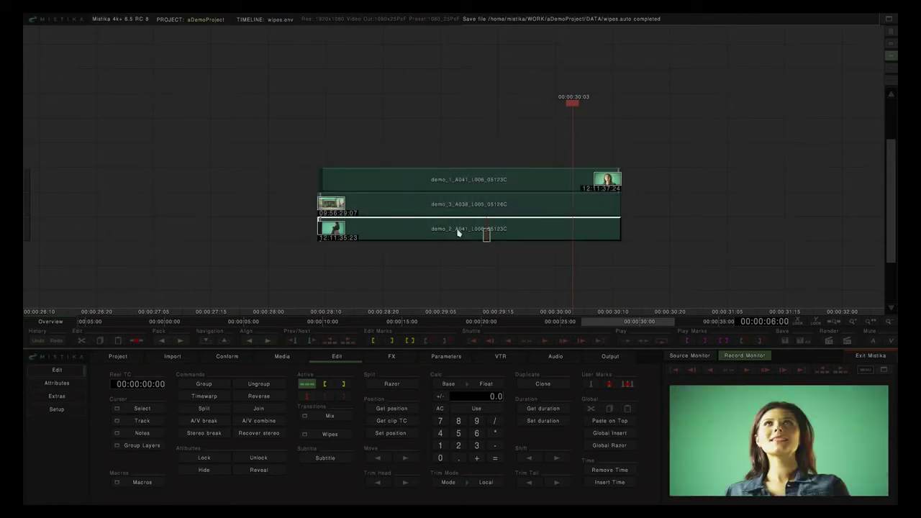
mouse_move(400, 234)
left_mouse_down()
mouse_move(795, 210)
mouse_move(813, 185)
left_mouse_up()
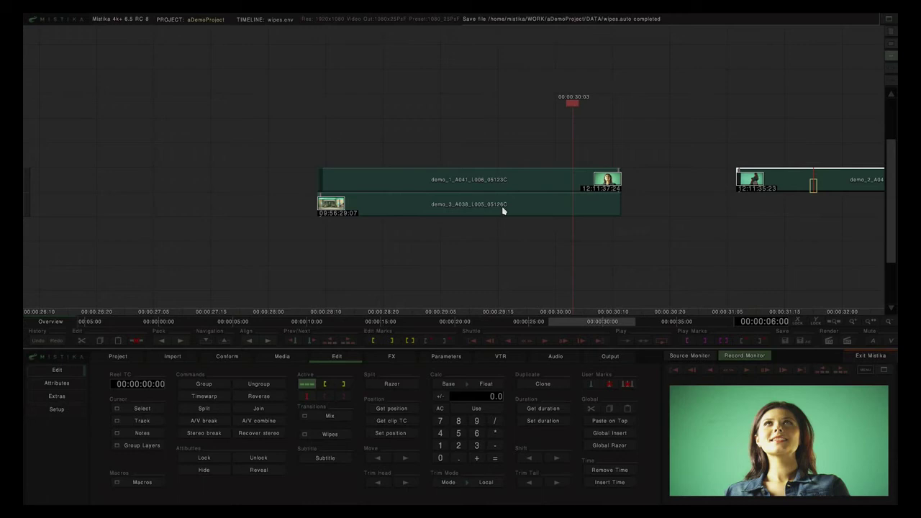
Apply an Alpha Mix to the stacked demo_1 and demo_3 clips and open it for editing.
left_click_drag(481, 152, 515, 235)
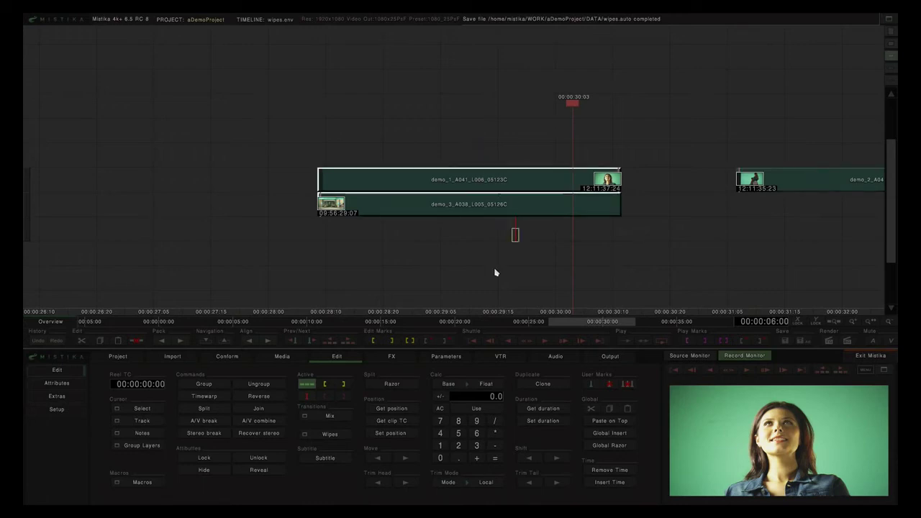
left_click(329, 420)
left_click(325, 404)
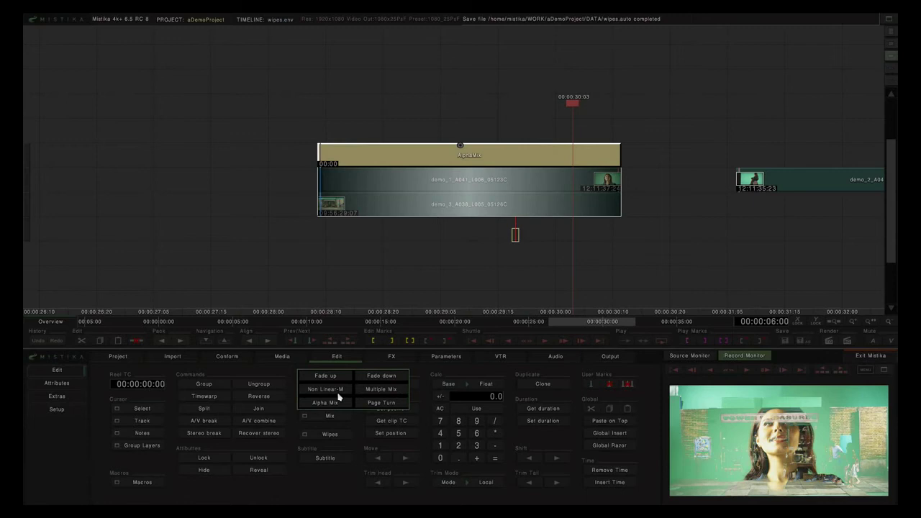
double_click(472, 151)
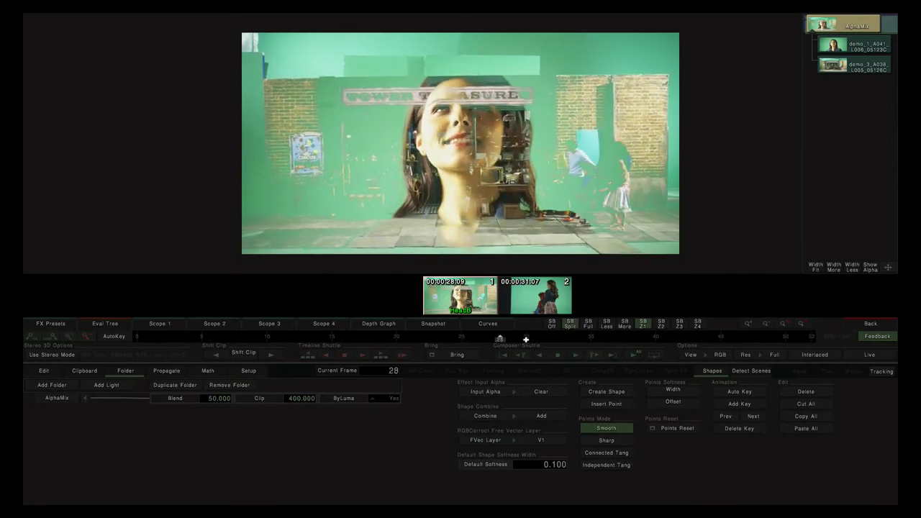
Set the AlphaMix Blend to 52 and switch ByLuma to No.
left_click_drag(208, 401, 505, 201)
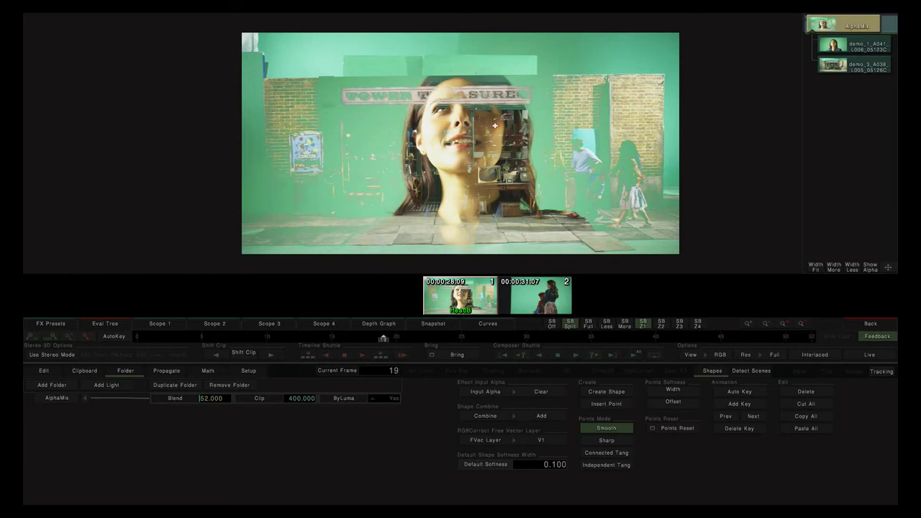
left_click(382, 399)
left_click(389, 399)
left_click(386, 375)
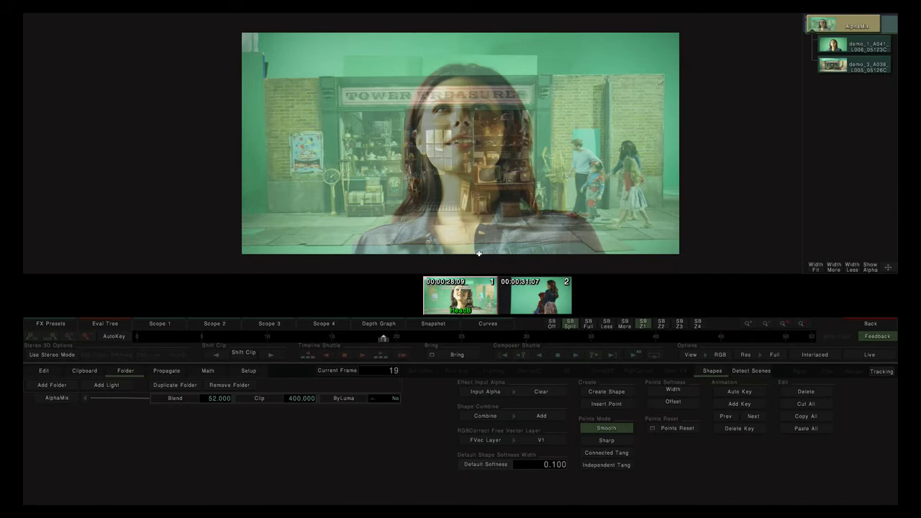
Switch ByLuma back to Yes, set the AlphaMix Clip value to 140, and return to the timeline.
left_click(392, 398)
left_click(391, 389)
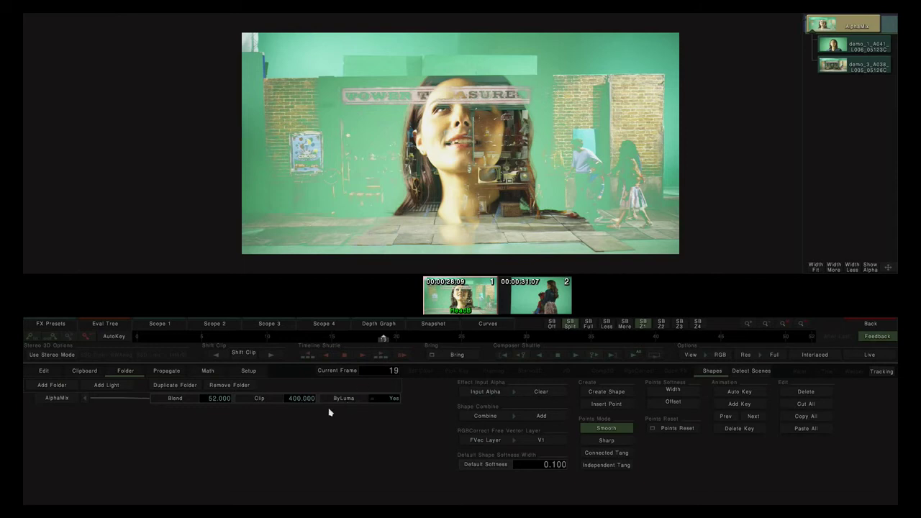
left_click_drag(300, 402, 174, 404)
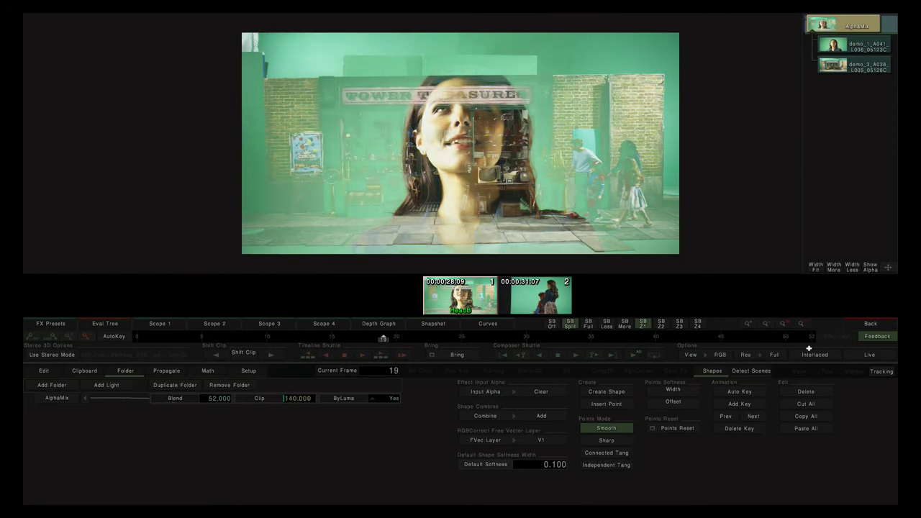
left_click(872, 325)
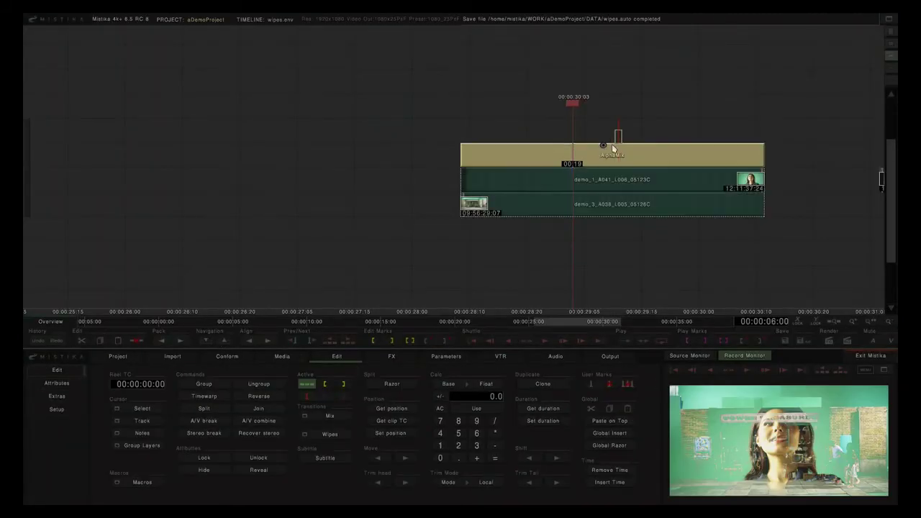
Replace the Alpha Mix over demo_1 and demo_3 with a Page Turn transition and open it for editing.
left_click_drag(612, 146, 601, 234)
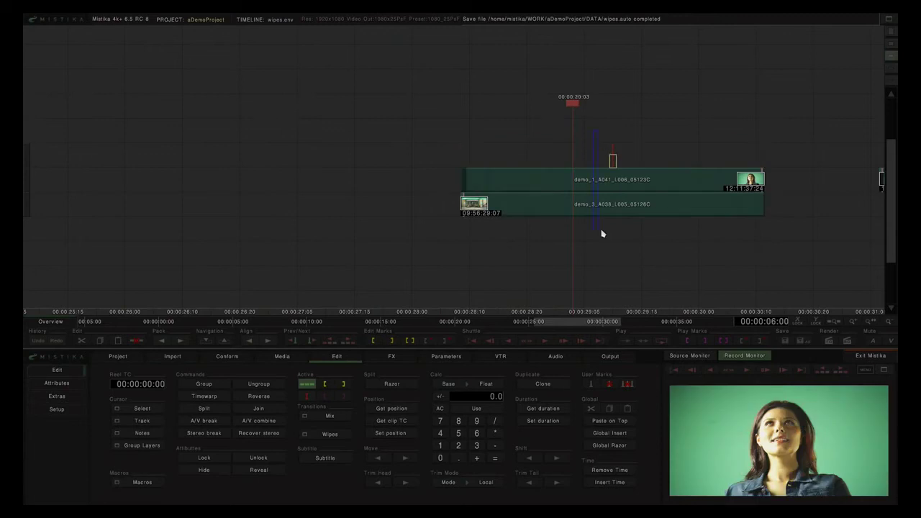
left_click(333, 421)
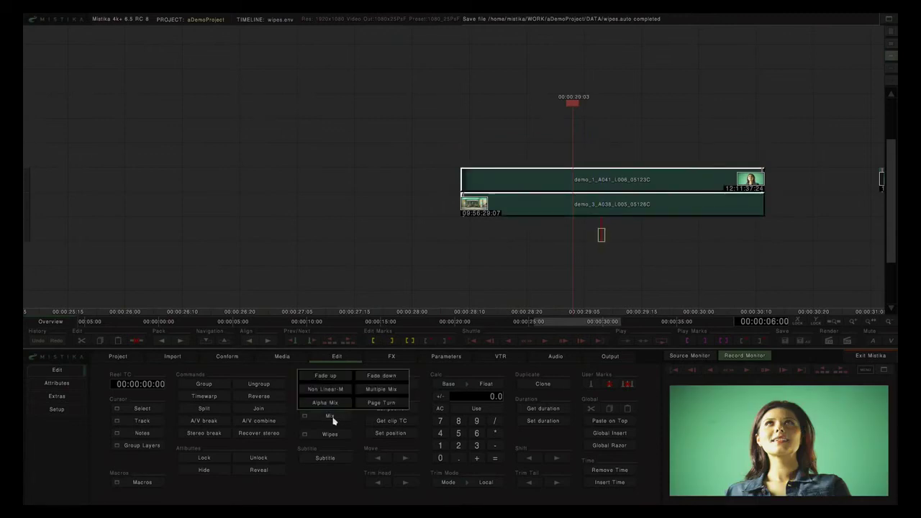
left_click(373, 405)
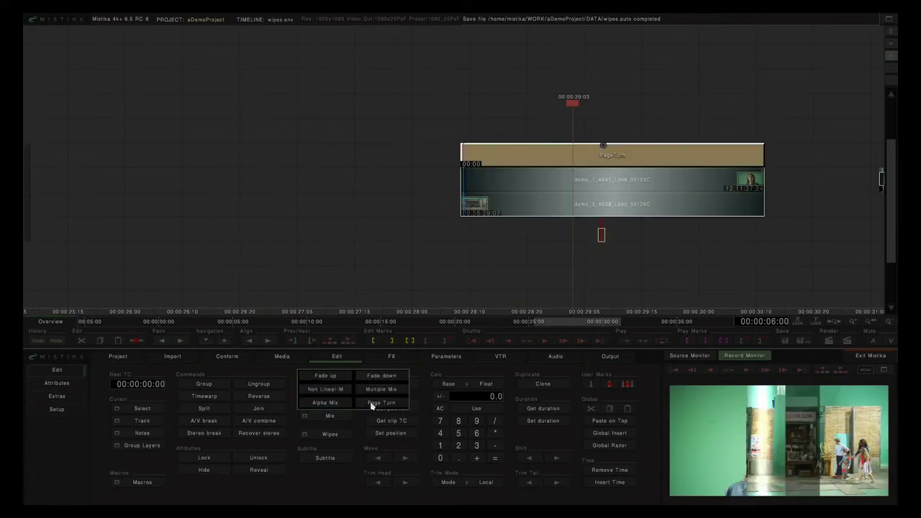
double_click(583, 148)
At frame 17, set the page turn's Ang to 129 and adjust its Line parameter.
left_click_drag(383, 338, 358, 338)
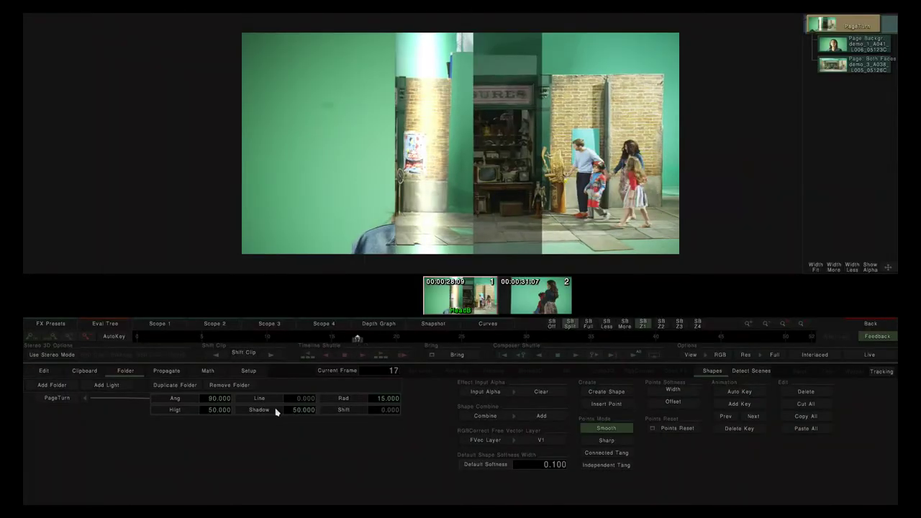
left_click_drag(212, 400, 412, 391)
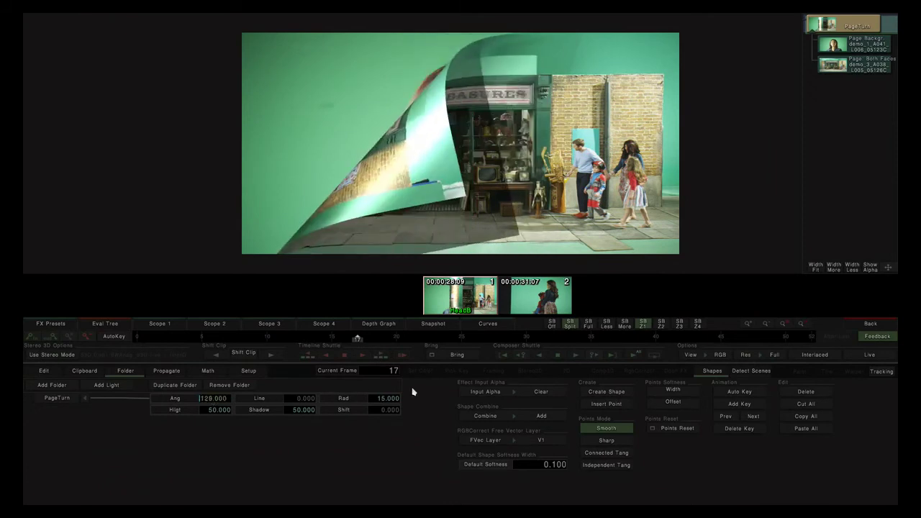
mouse_move(307, 400)
left_mouse_down()
mouse_move(243, 405)
mouse_move(518, 408)
mouse_move(185, 401)
mouse_move(489, 400)
mouse_move(315, 398)
left_mouse_up()
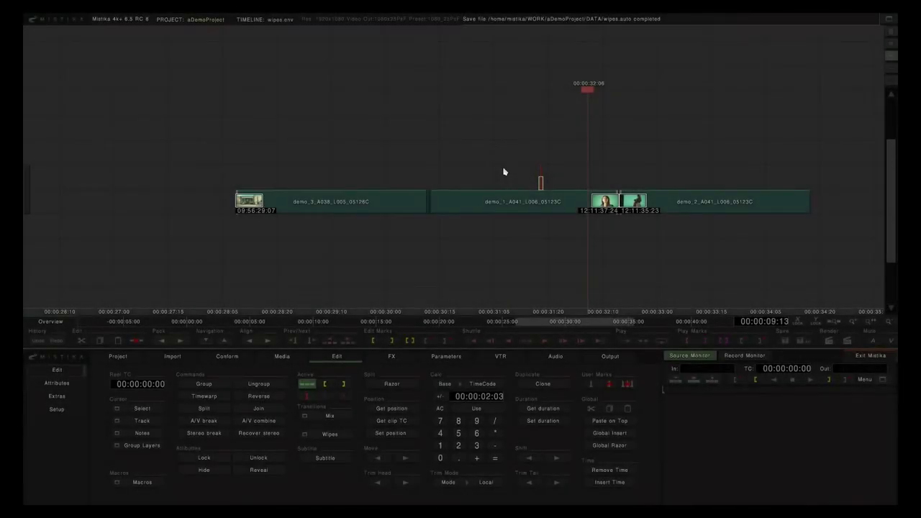
Apply the first stripe wipe between adjacent clips demo_1 and demo_2 and preview it in the record monitor at 00:00:32:17.
left_click_drag(520, 172, 678, 218)
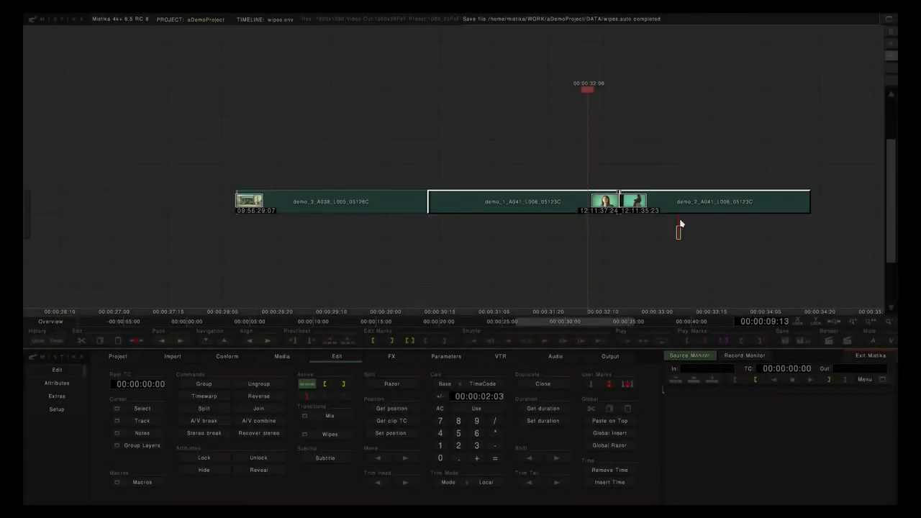
left_click(332, 436)
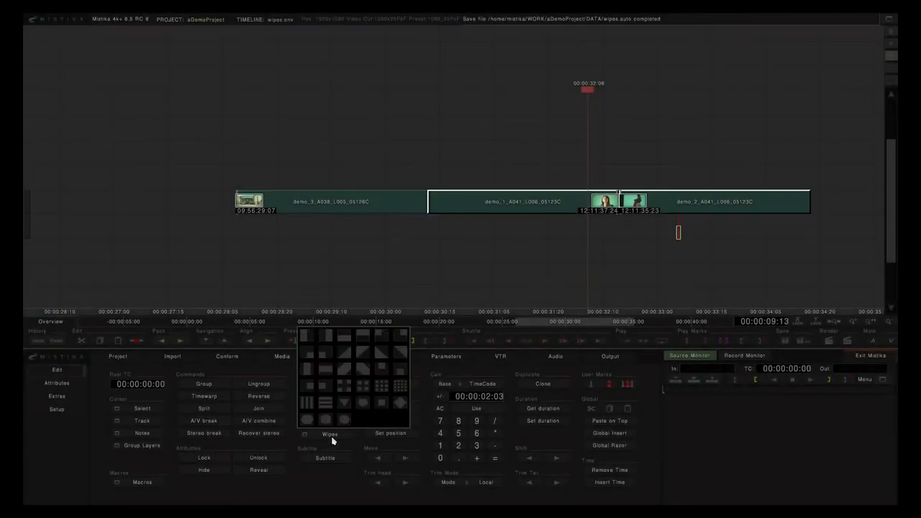
left_click(307, 343)
left_click(740, 357)
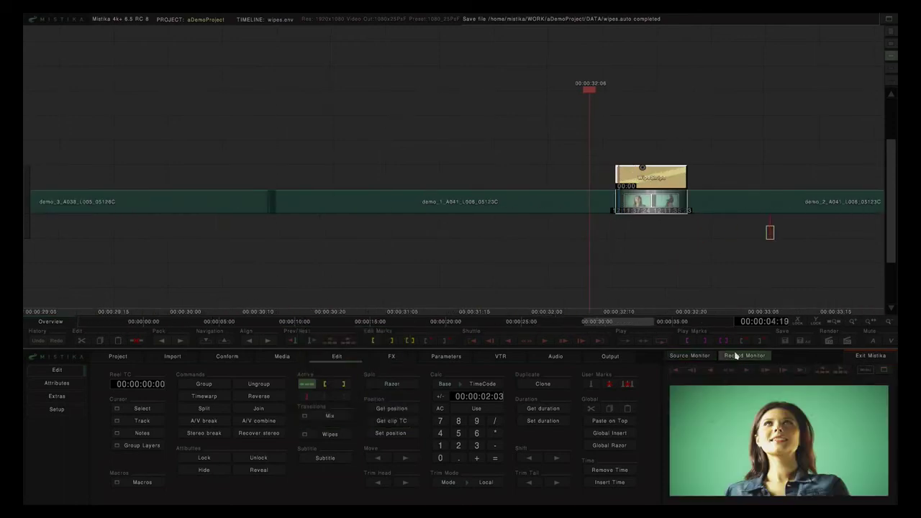
left_click_drag(591, 92, 669, 96)
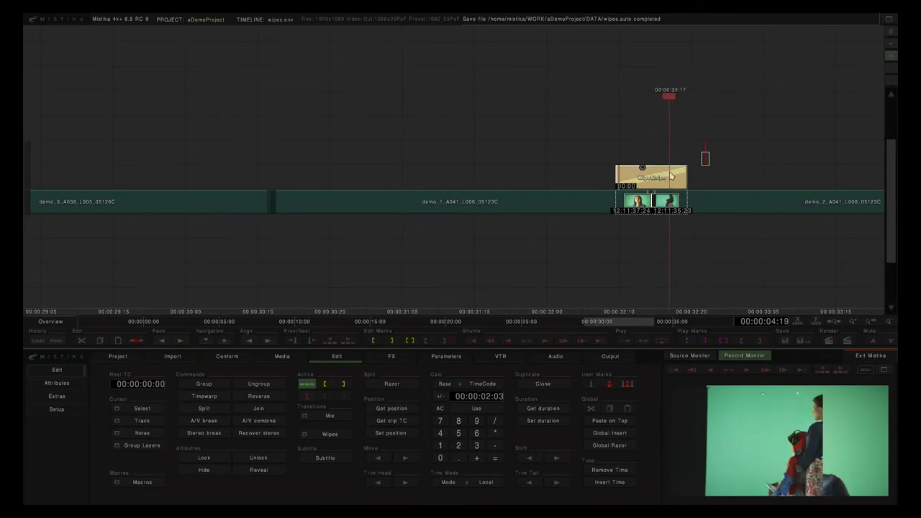
Delete the stripe wipe between the clips and stack demo_2 directly above demo_1.
left_click(658, 176)
key("Delete")
left_click_drag(634, 157, 684, 235)
key("ctrl+Left")
left_click(577, 135)
Apply the stripe wipe to the stacked demo_2 and demo_1 and preview it full screen at 00:00:31:13.
left_click_drag(382, 134, 425, 232)
left_click(329, 435)
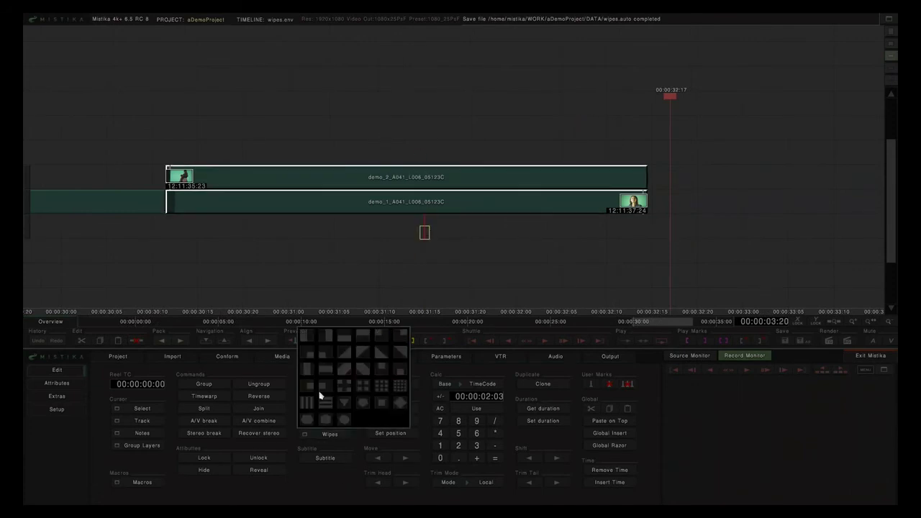
left_click(311, 341)
left_click_drag(676, 99, 576, 105)
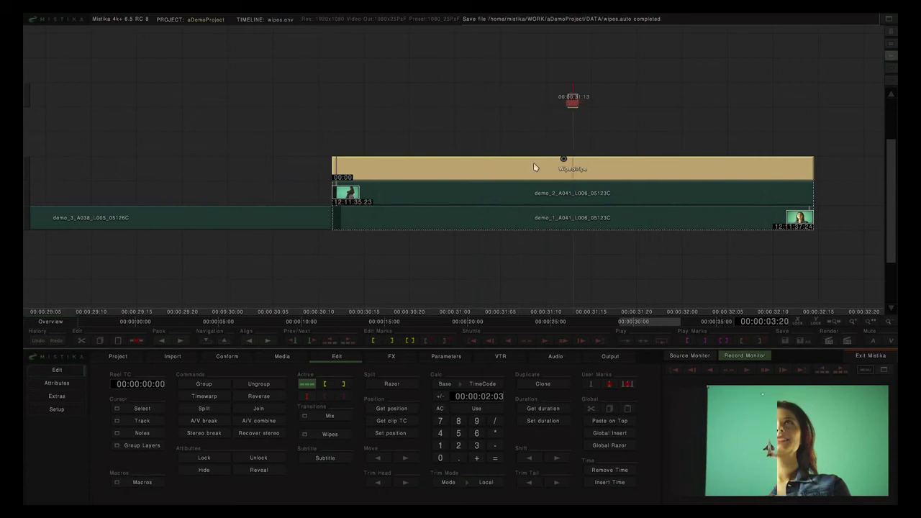
double_click(751, 399)
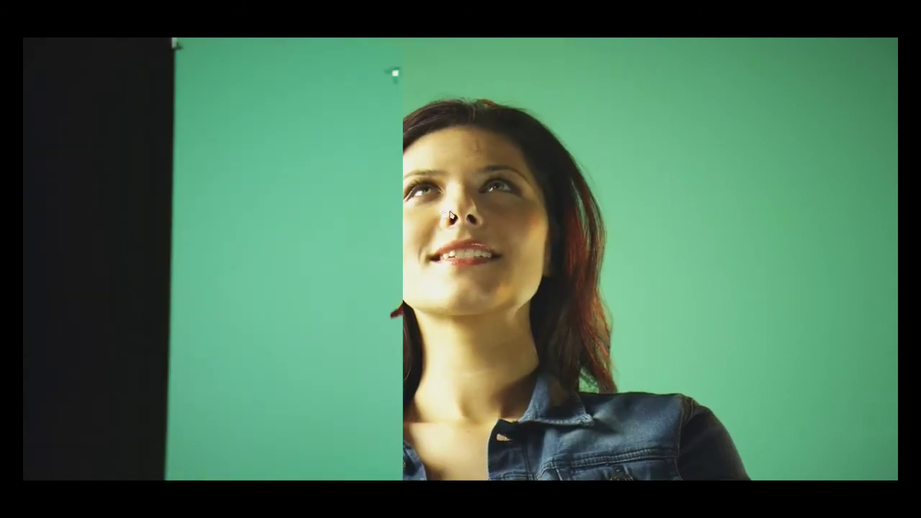
Leave the full-screen preview and set the stripe wipe's Angle to 254.
double_click(460, 213)
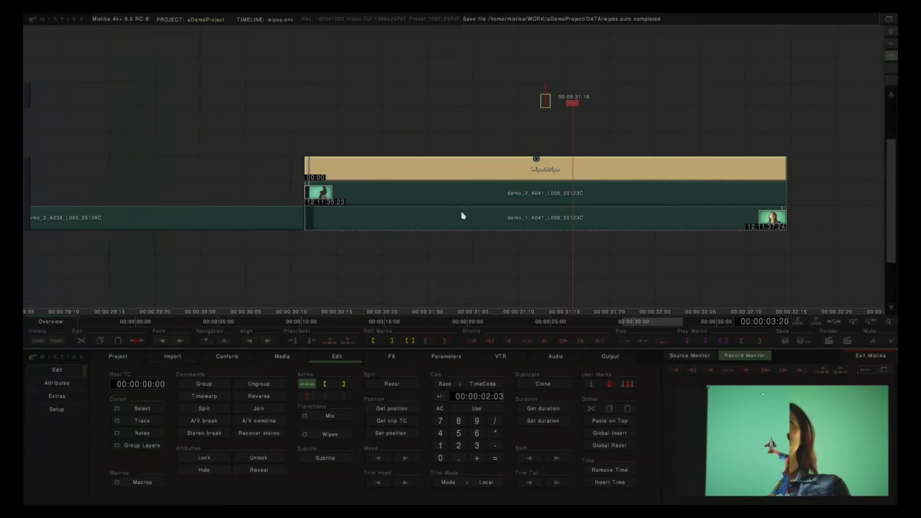
double_click(463, 169)
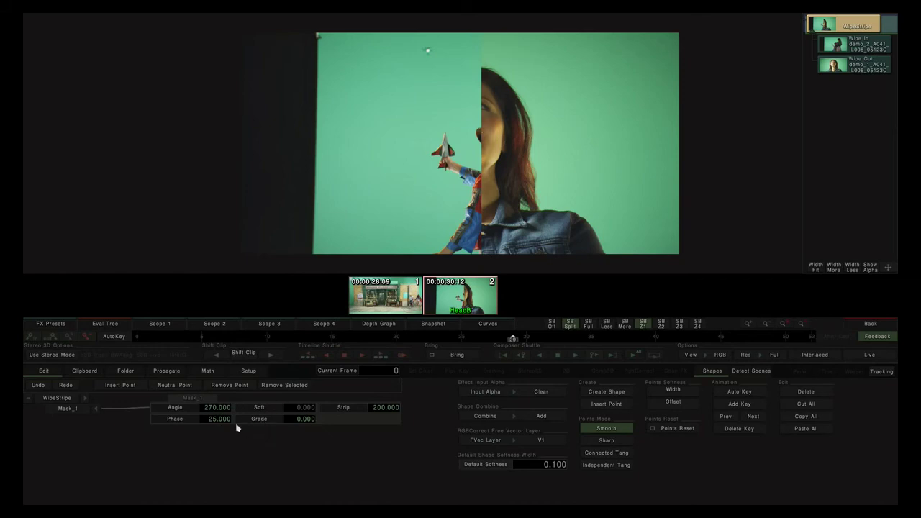
left_click_drag(212, 412, 190, 414)
mouse_move(307, 413)
left_mouse_down()
mouse_move(683, 409)
mouse_move(300, 416)
left_mouse_up()
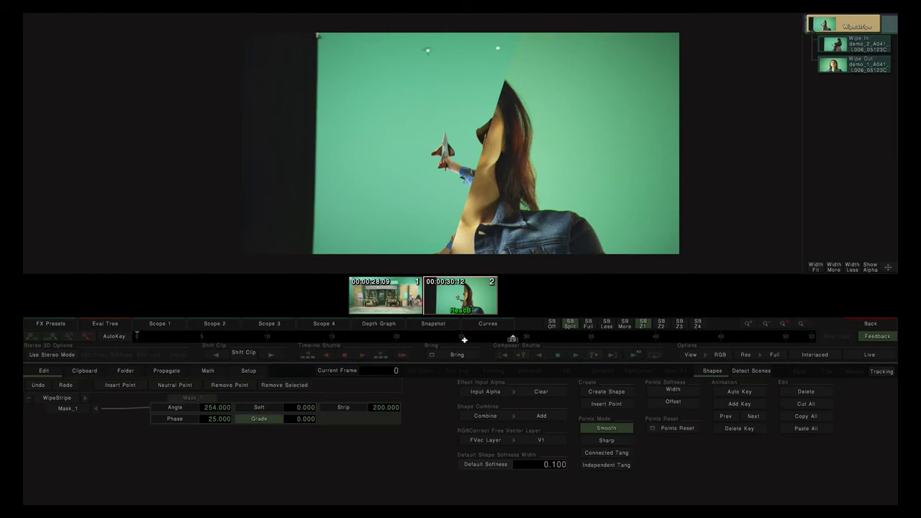
Display the wipe's curves, remove the Grade animation and set Grade to 54 before returning to the timeline.
left_click(485, 324)
scroll(509, 456, "down", 2)
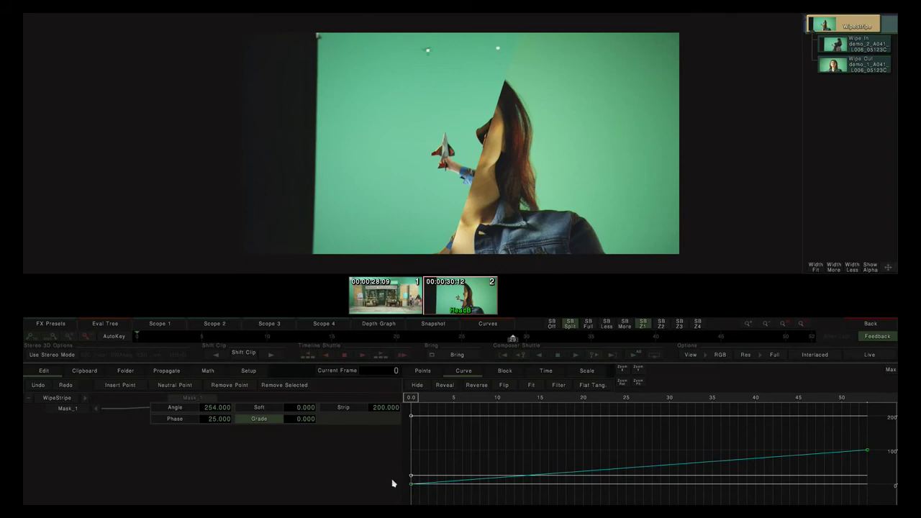
left_click(266, 422)
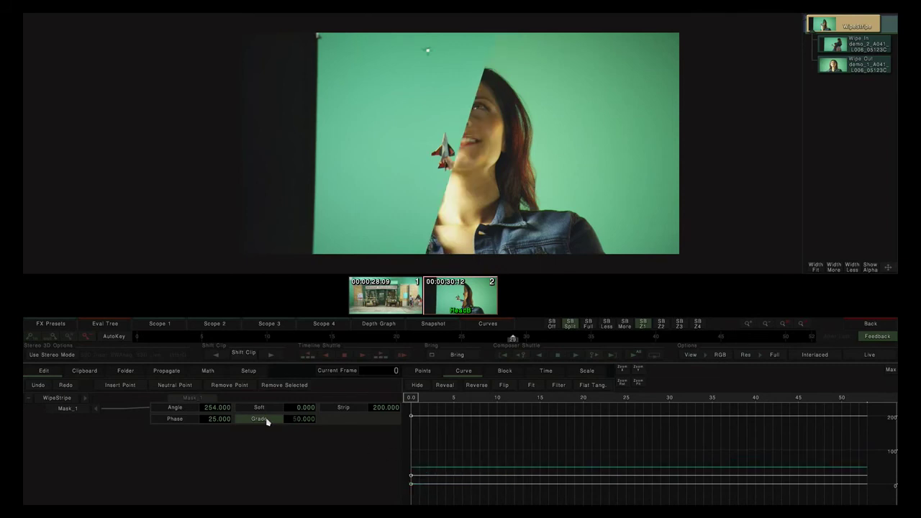
left_click_drag(303, 423, 459, 437)
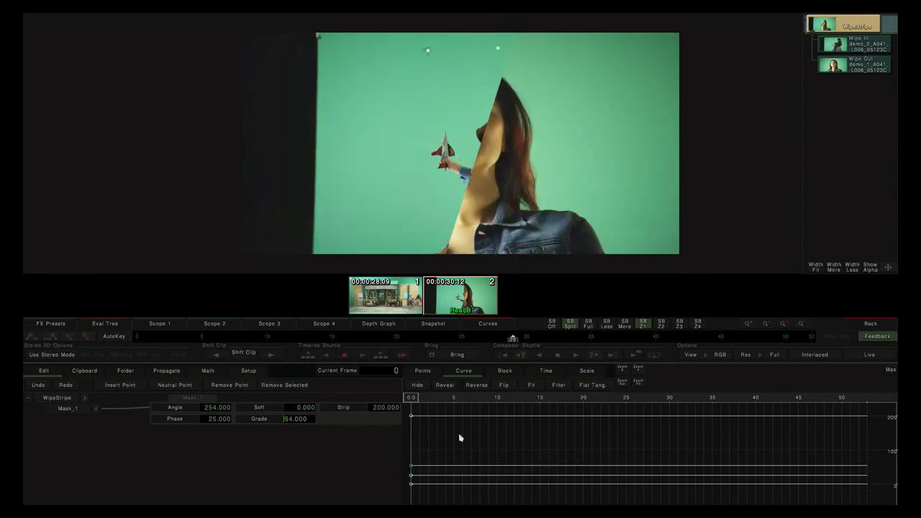
left_click(867, 324)
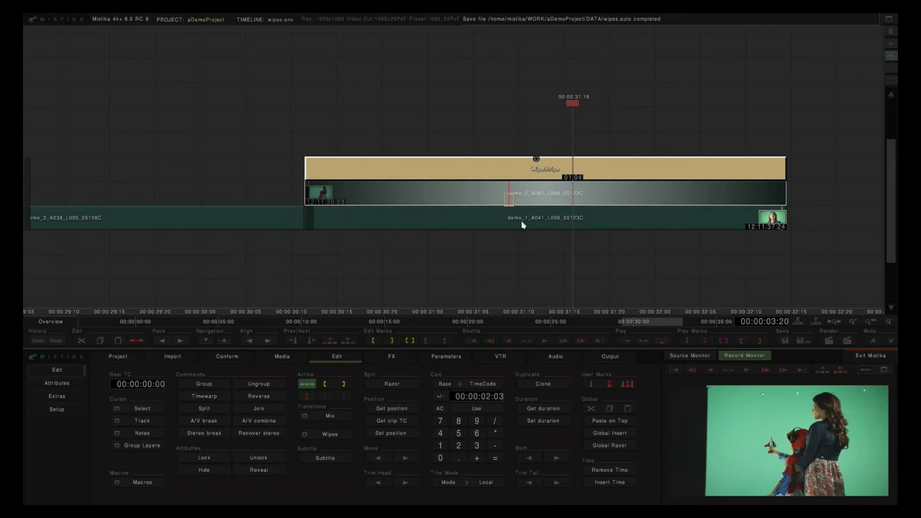
Move demo_1 out from under the stripe wipe and open the wipe's parameters at frame 28.
left_click_drag(522, 222, 530, 244)
left_click(543, 165)
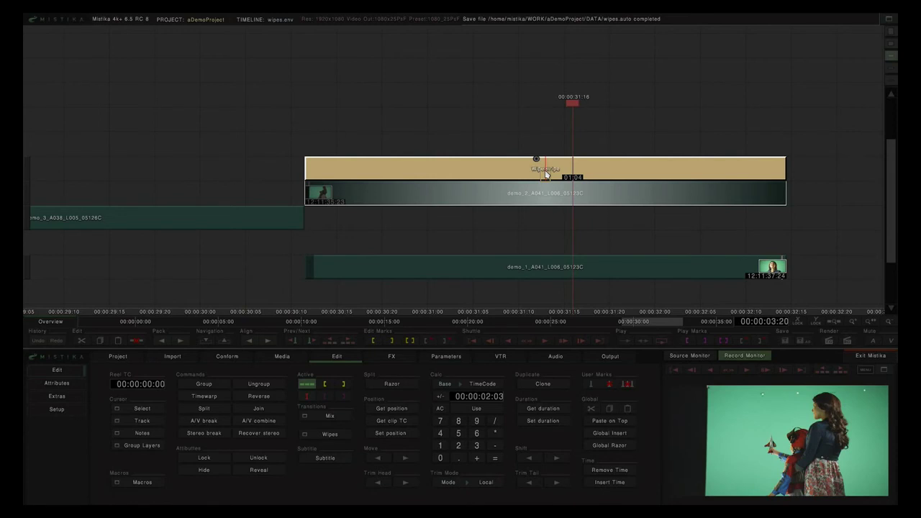
double_click(546, 174)
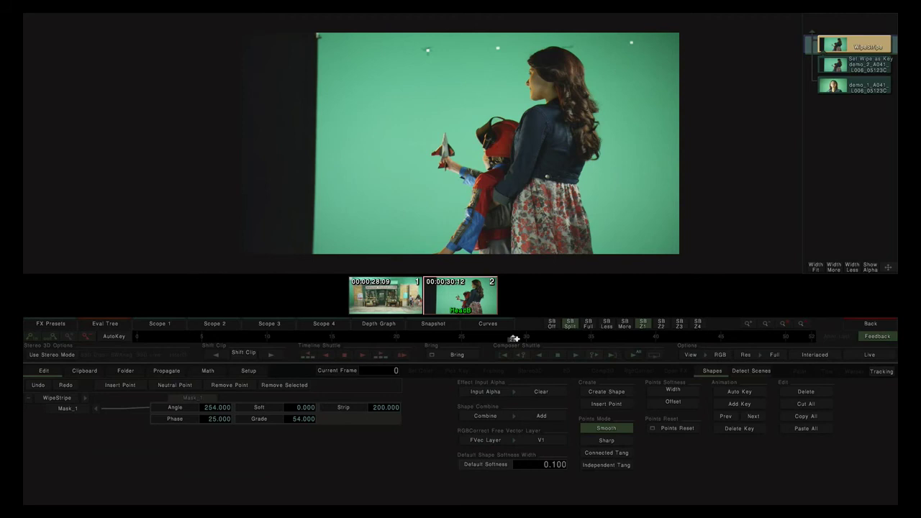
mouse_move(514, 338)
left_mouse_down()
mouse_move(206, 339)
mouse_move(574, 342)
mouse_move(288, 337)
mouse_move(508, 339)
left_mouse_up()
Examine the wipe's Alpha channel at frame 27, restore the RGB view and return to the timeline.
left_click(731, 355)
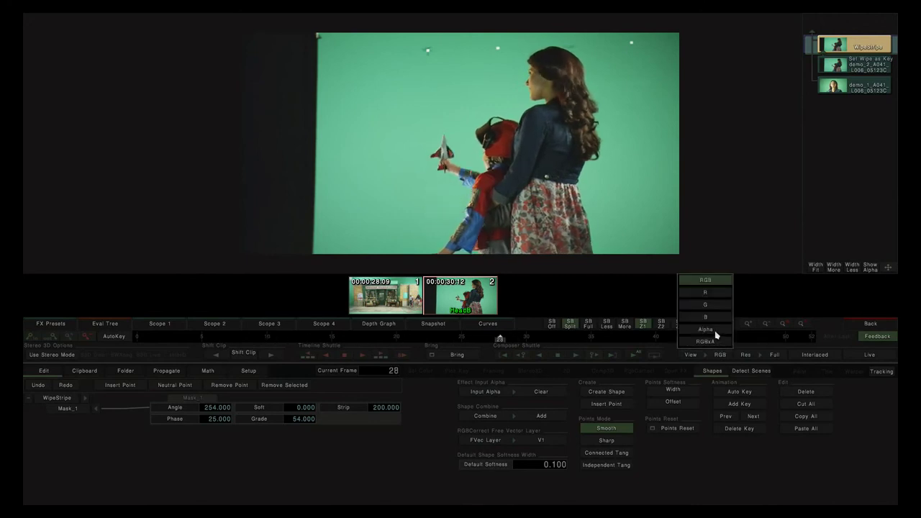
left_click(717, 335)
mouse_move(500, 338)
left_mouse_down()
mouse_move(370, 338)
mouse_move(485, 340)
left_mouse_up()
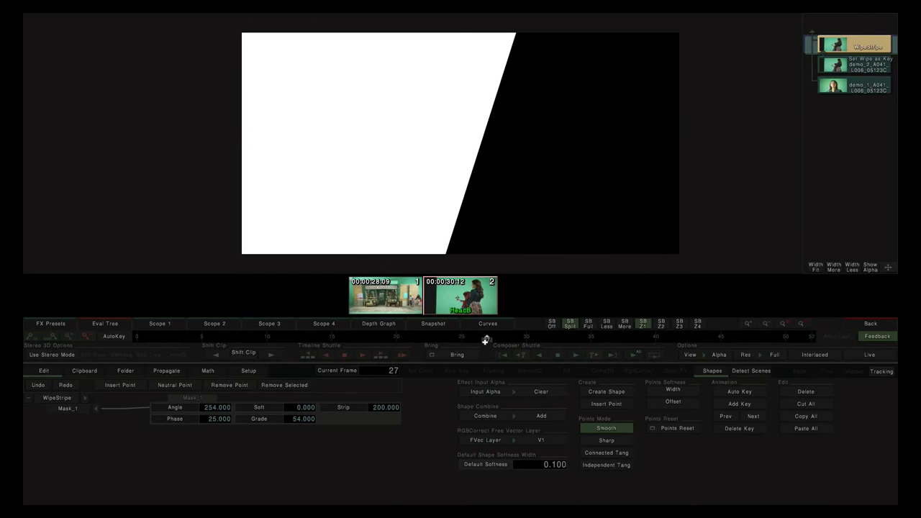
left_click(716, 355)
left_click(705, 279)
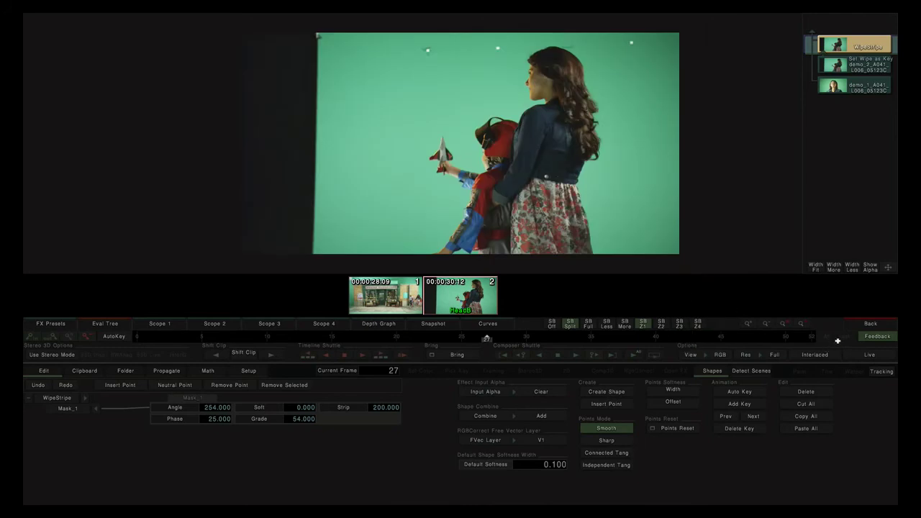
left_click(861, 323)
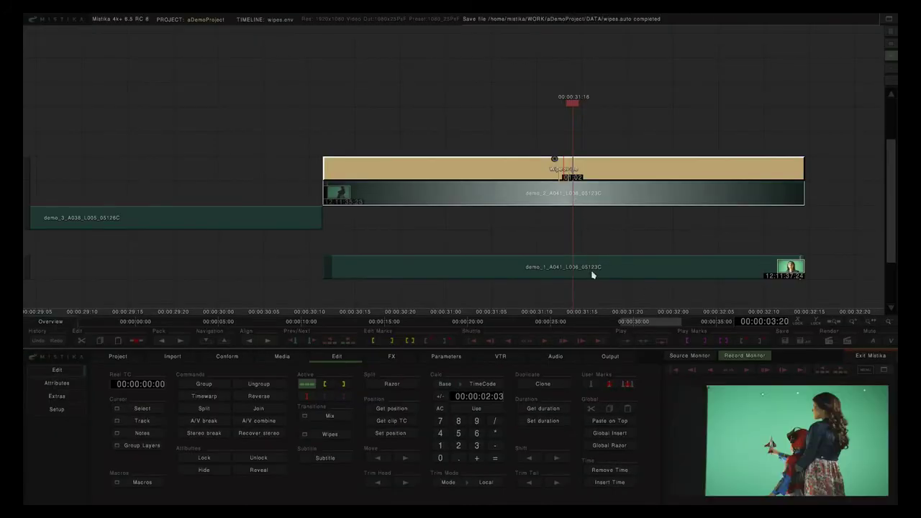
Move demo_1 back directly beneath demo_2 and delete the stripe wipe above them.
left_click_drag(592, 264, 592, 226)
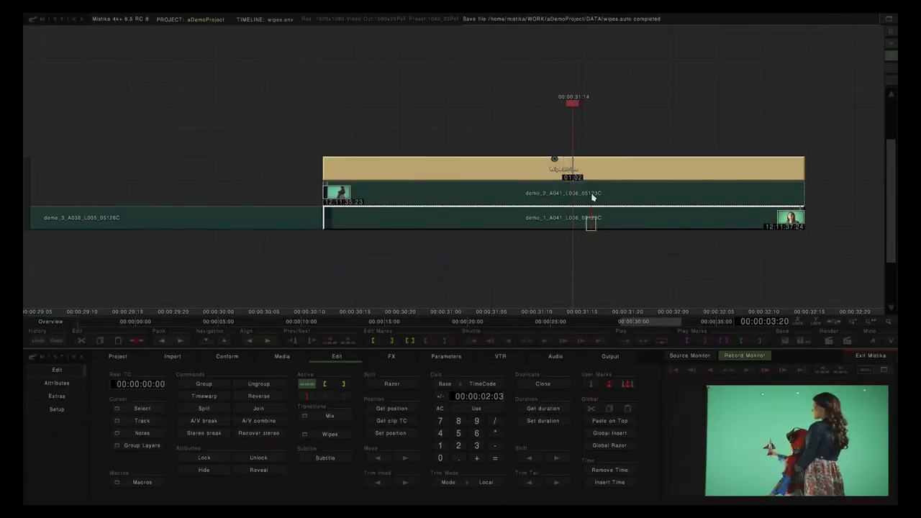
left_click(603, 172)
key("Delete")
Apply the vertical multiple-stripe wipe to the stacked demo_2 and demo_1 clips.
left_click(547, 252)
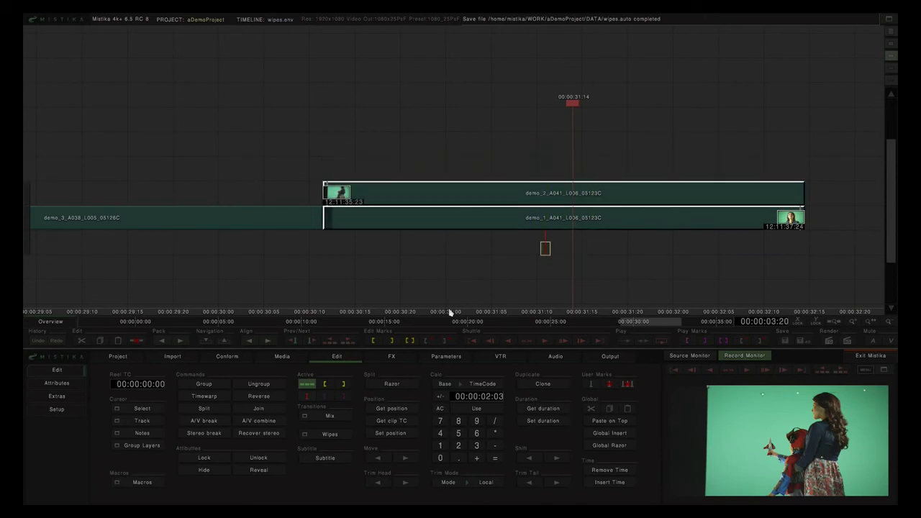
left_click(328, 436)
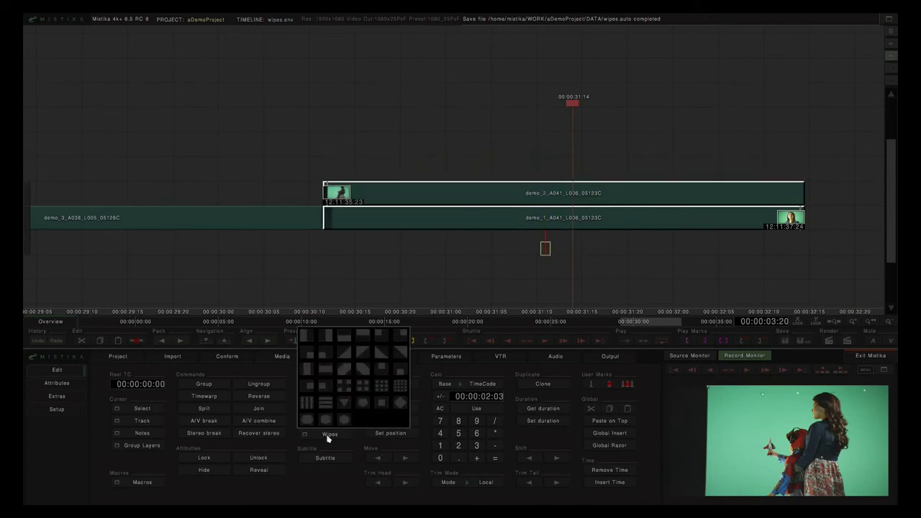
left_click(308, 405)
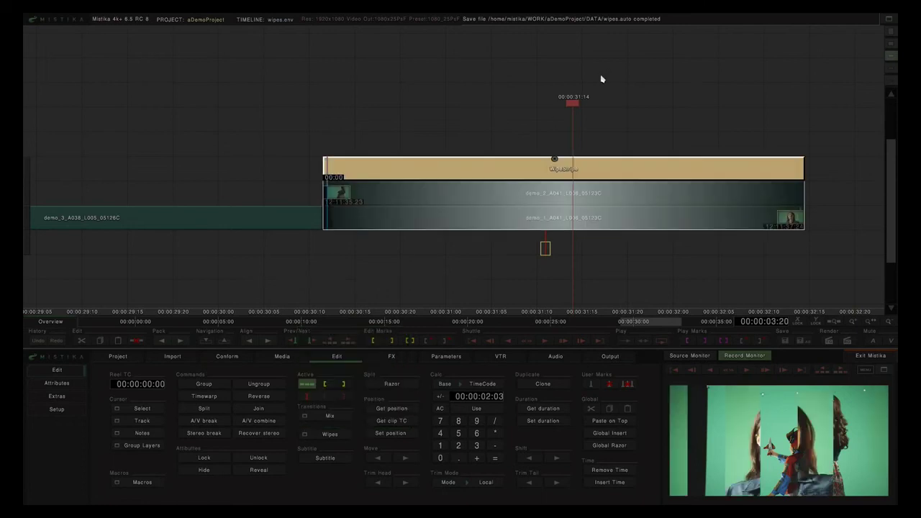
At frame 22, remove the multi-stripe wipe's Grade animation and set Strip to 9.333, Phase to 44 and Grade to 53.
double_click(575, 170)
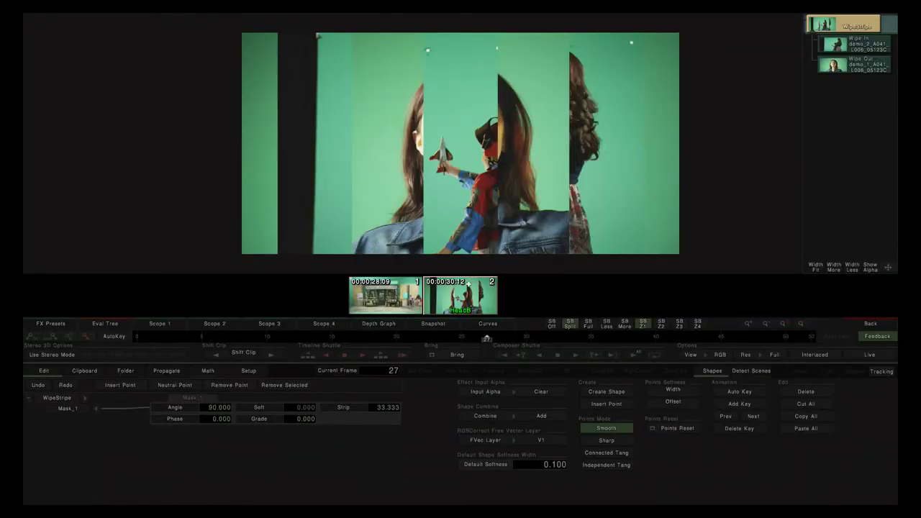
left_click_drag(486, 337, 421, 338)
left_click(264, 420)
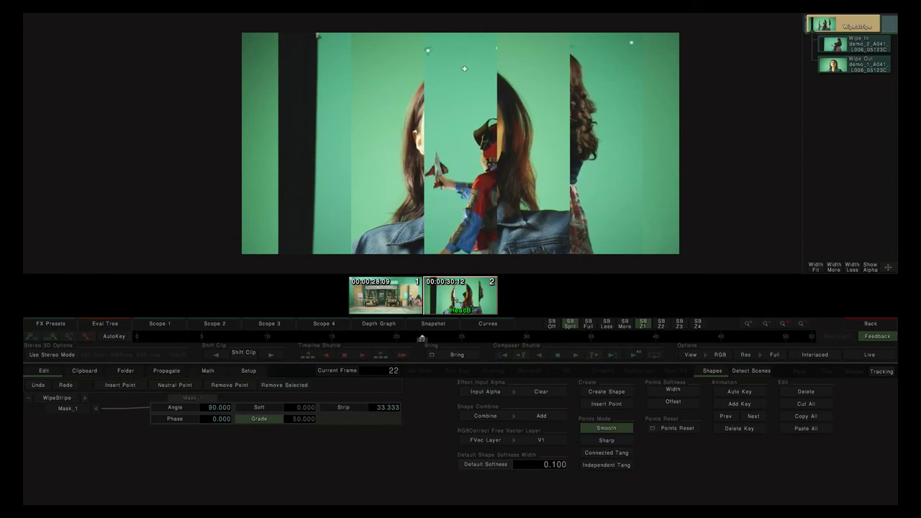
left_click_drag(382, 409, 278, 405)
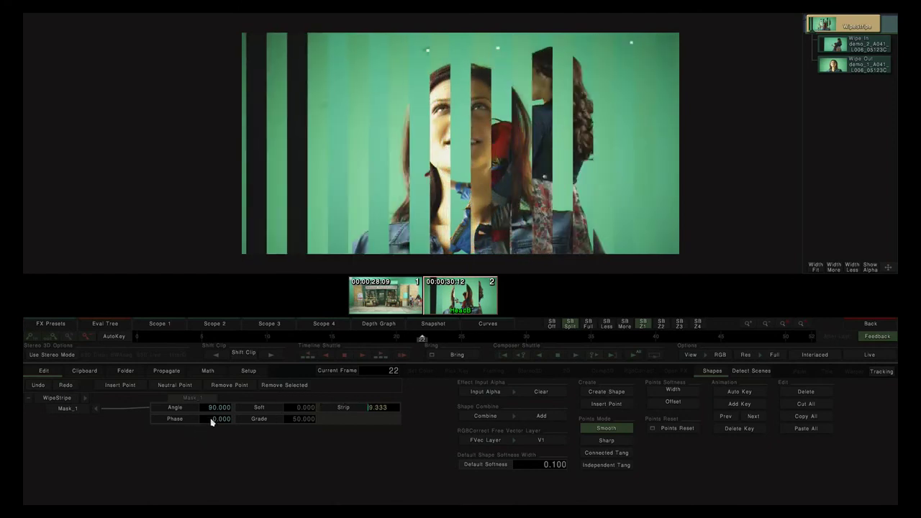
left_click_drag(212, 422, 320, 434)
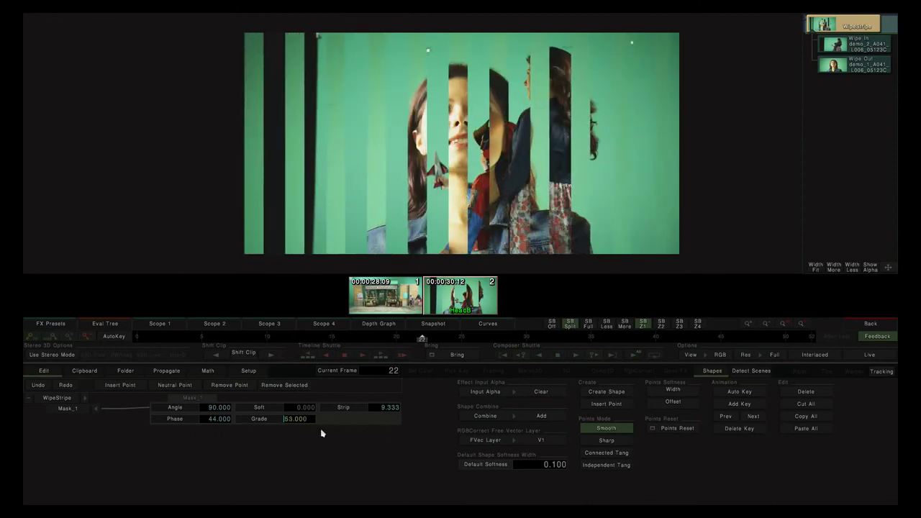
left_click(869, 326)
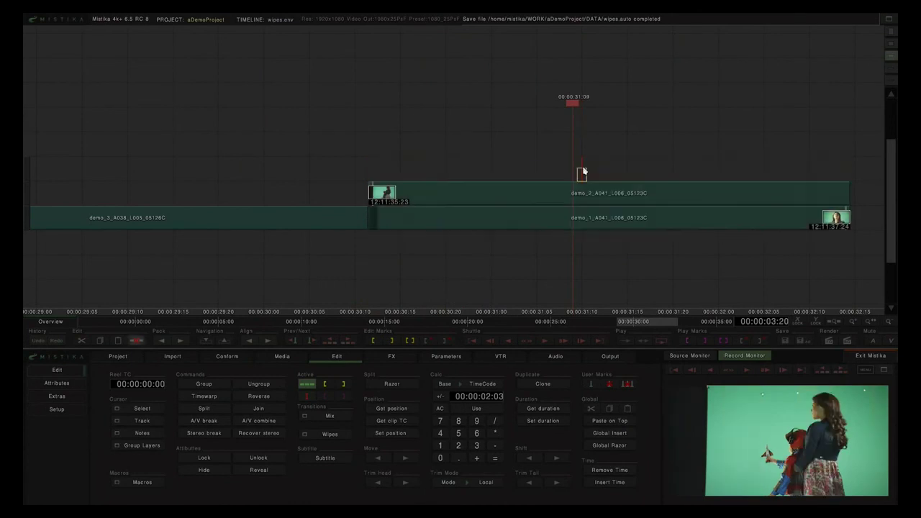
Apply the triangle wipe to the stacked demo_2 and demo_1 clips.
left_click_drag(536, 145, 544, 230)
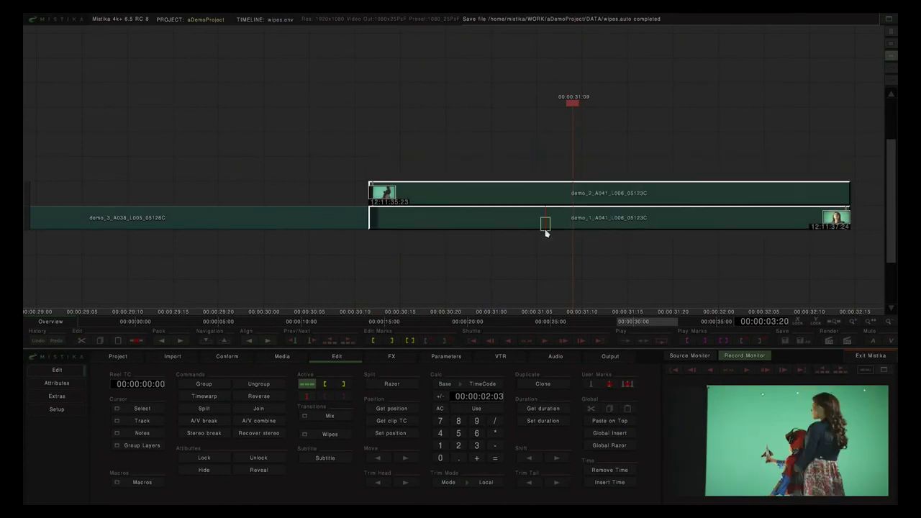
left_click(330, 436)
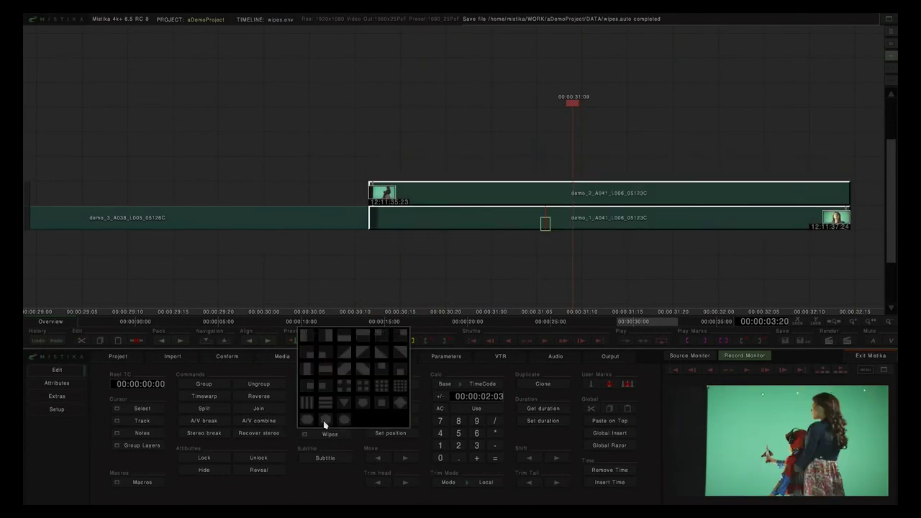
left_click(343, 403)
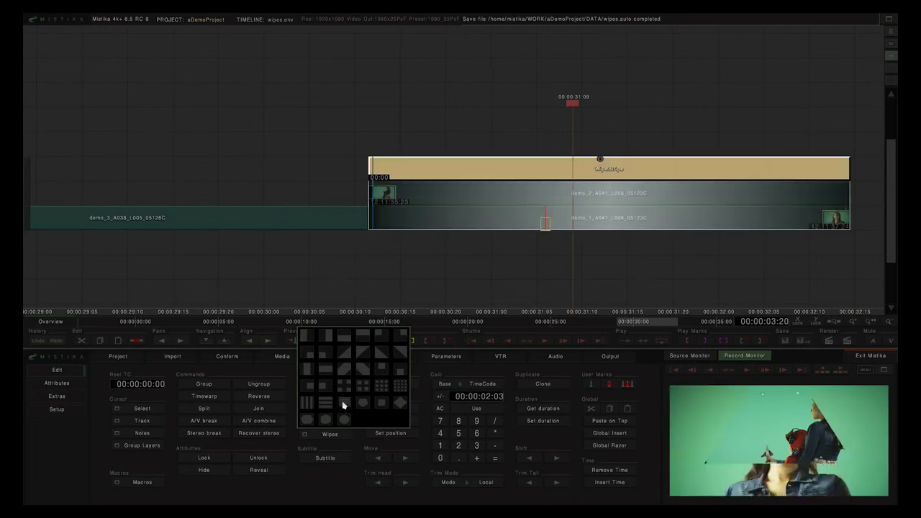
Examine the triangle wipe's three masks and preview the transition at frames 20 and 8.
double_click(461, 168)
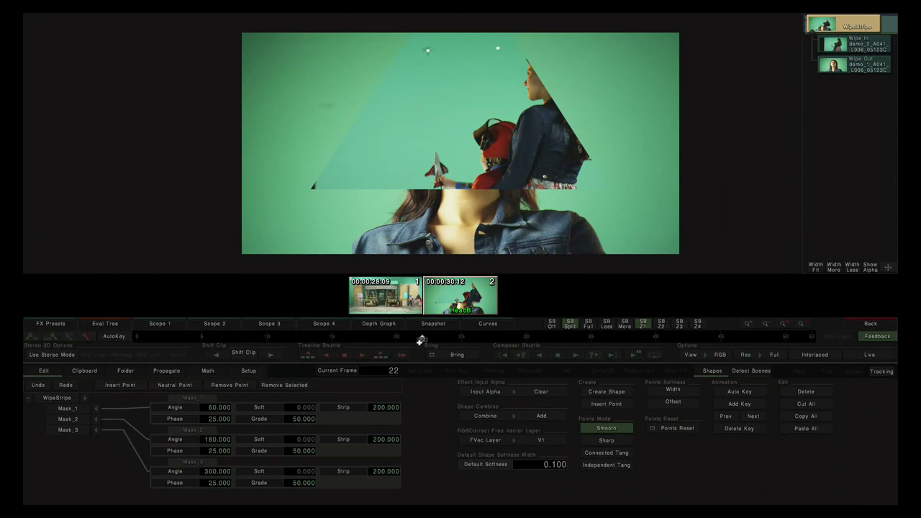
left_click_drag(419, 338, 396, 338)
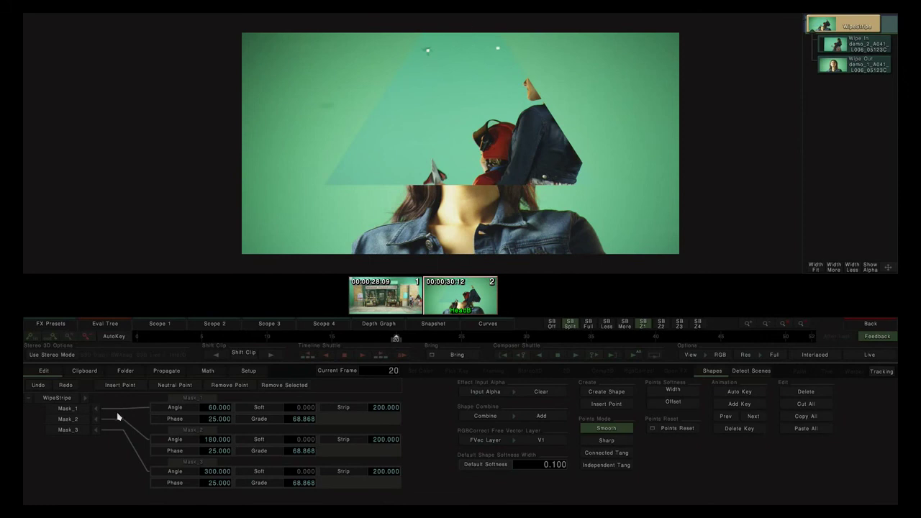
left_click_drag(399, 339, 239, 344)
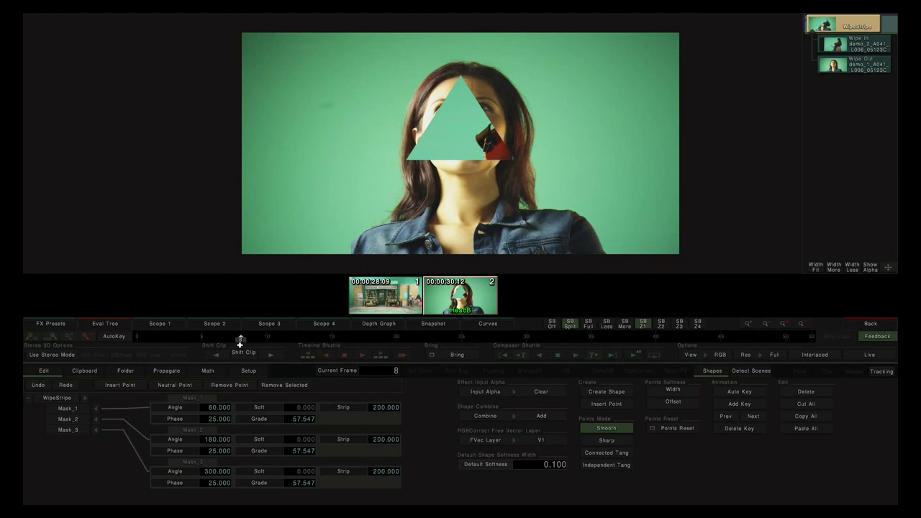
Add a fourth mask to the triangle wipe and collapse the parameters of Mask_1, Mask_2 and Mask_3.
left_click(128, 373)
left_click(55, 387)
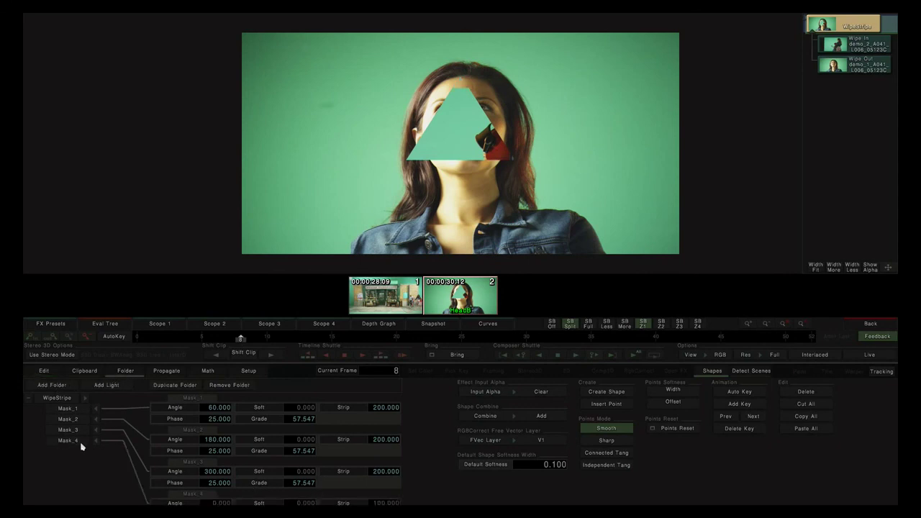
scroll(216, 468, "down", 1)
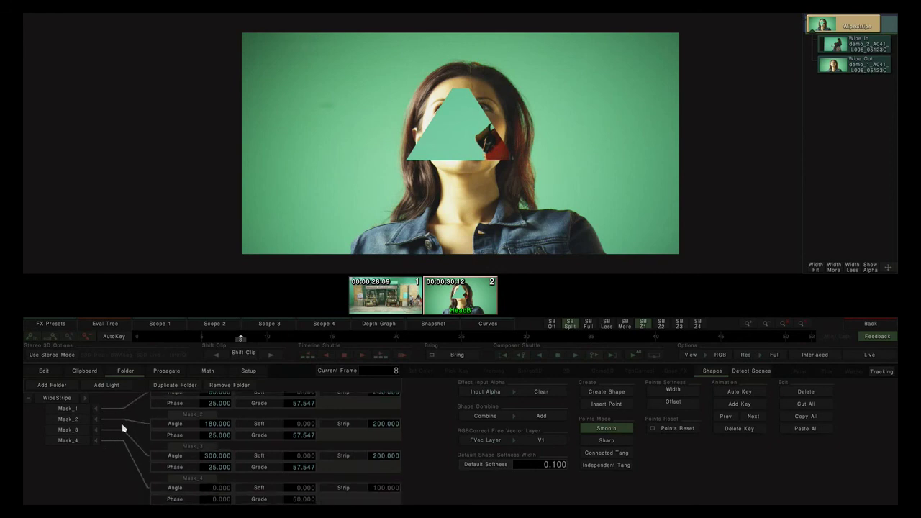
left_click(95, 409)
left_click(95, 419)
left_click(96, 430)
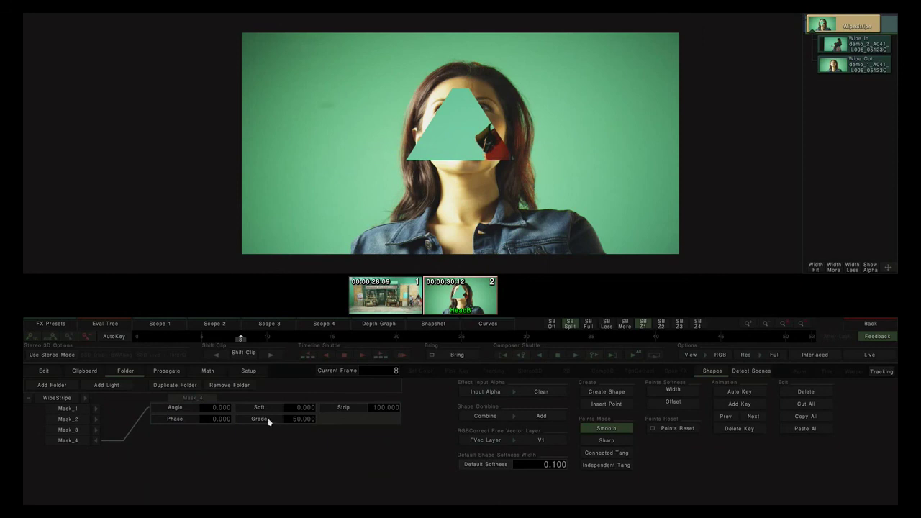
Adjust the Grade and Angle of Mask_4 and preview the modified wipe near its middle in the timeline.
left_click_drag(291, 422, 195, 411)
left_click(884, 325)
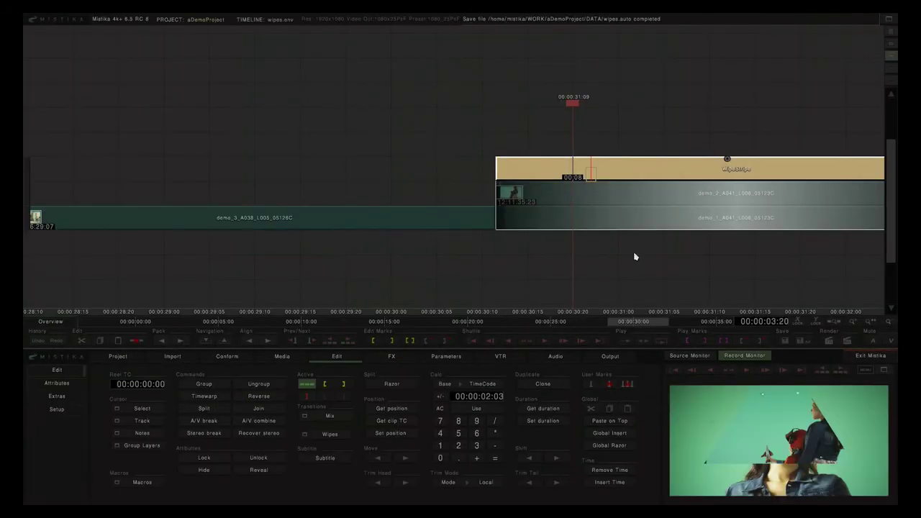
left_click_drag(669, 250, 483, 254)
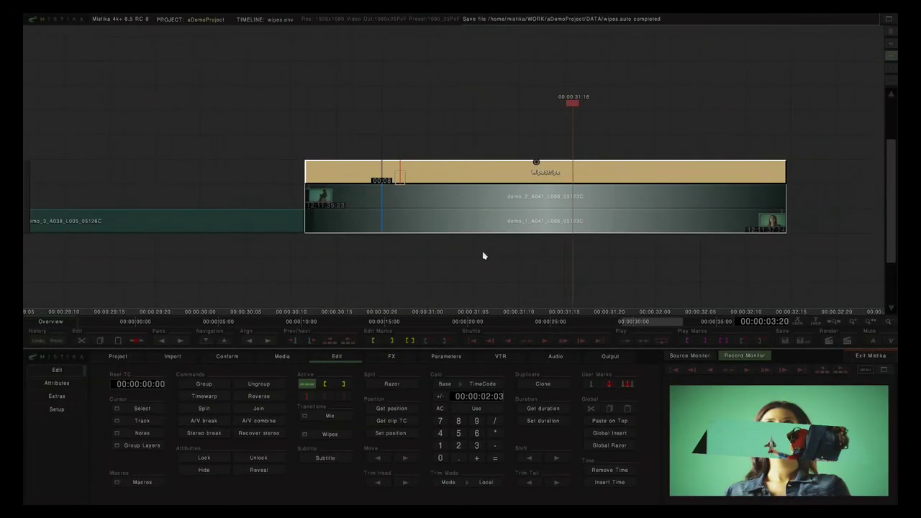
Delete the demo_2 clip and the wipe above it, then select demo_1.
left_click(454, 127)
left_click(418, 199)
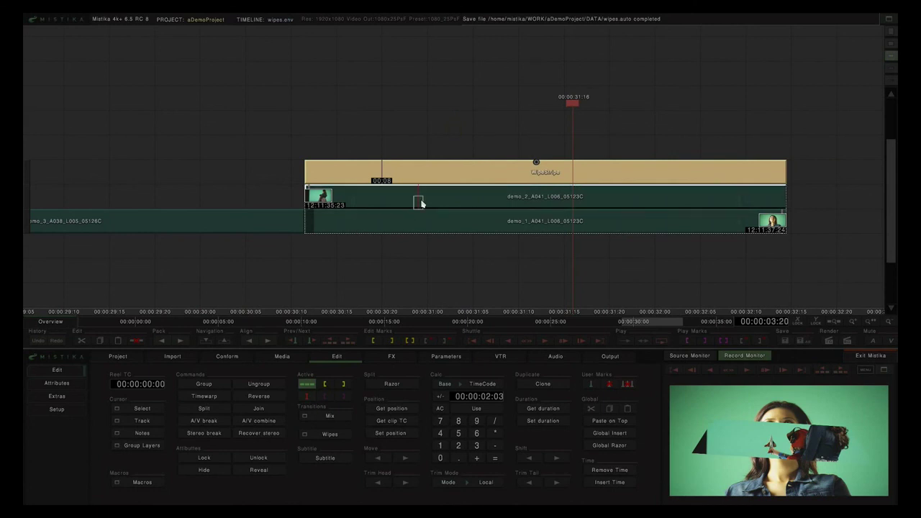
key("Delete")
left_click(472, 178)
key("Delete")
left_click(481, 227)
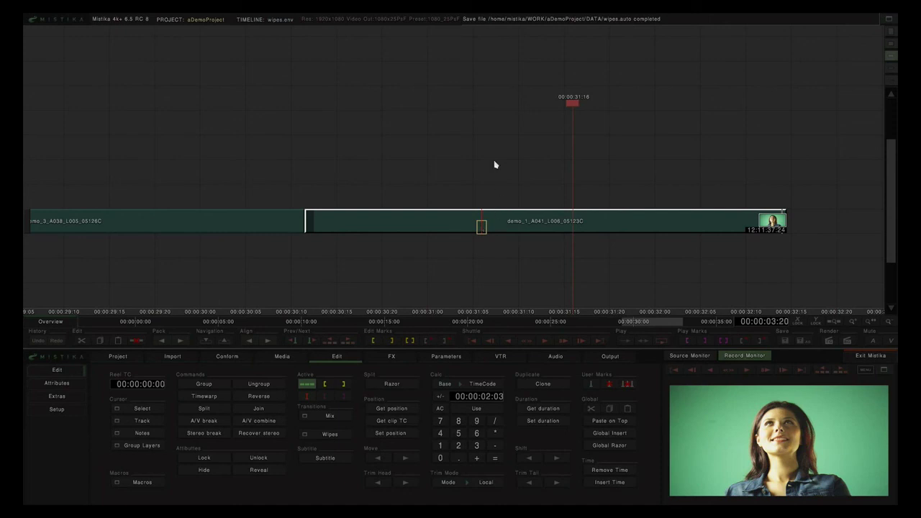
Add a stripe wipe to demo_1 and place it on a track below the clip.
left_click(499, 226)
left_click(326, 434)
left_click(320, 414)
left_click_drag(468, 208, 464, 273)
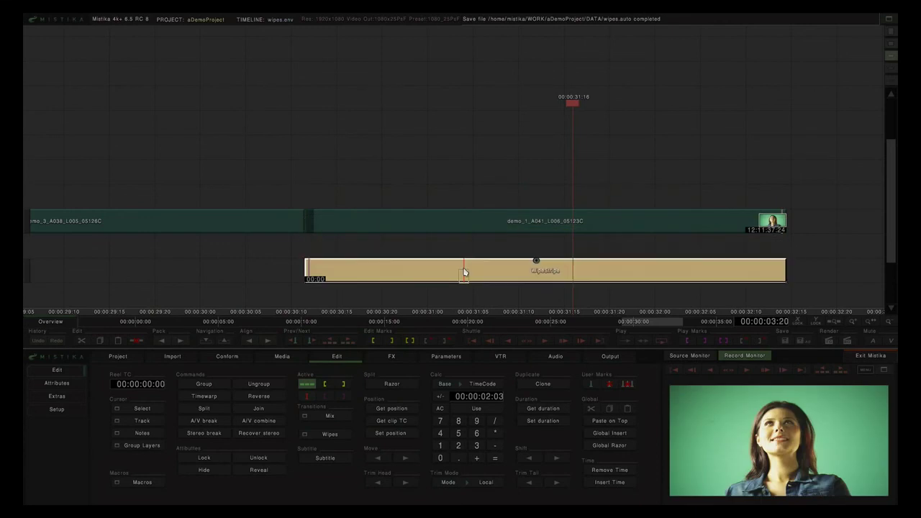
Set the stripe wipe's Strip value to 0.733 and return to the timeline.
double_click(464, 272)
left_click_drag(256, 417, 283, 420)
left_click_drag(378, 410, 232, 409)
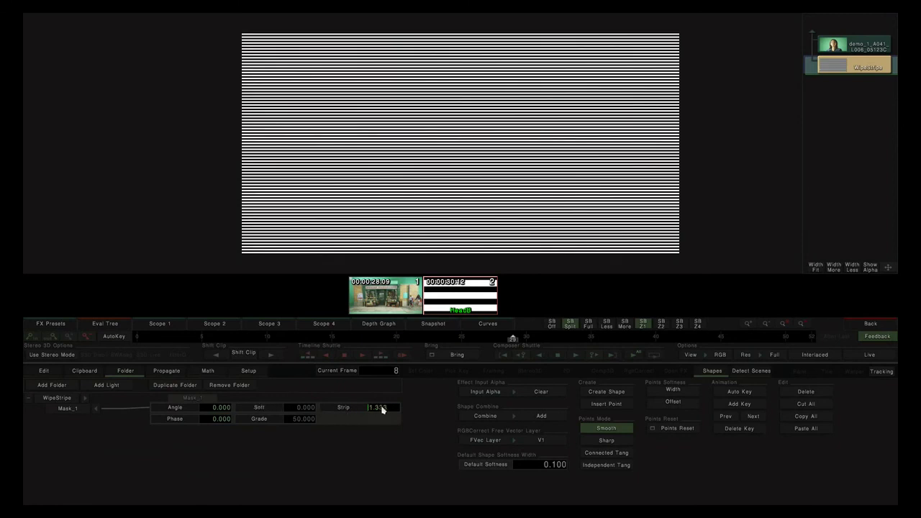
left_click_drag(380, 410, 355, 412)
left_click(867, 325)
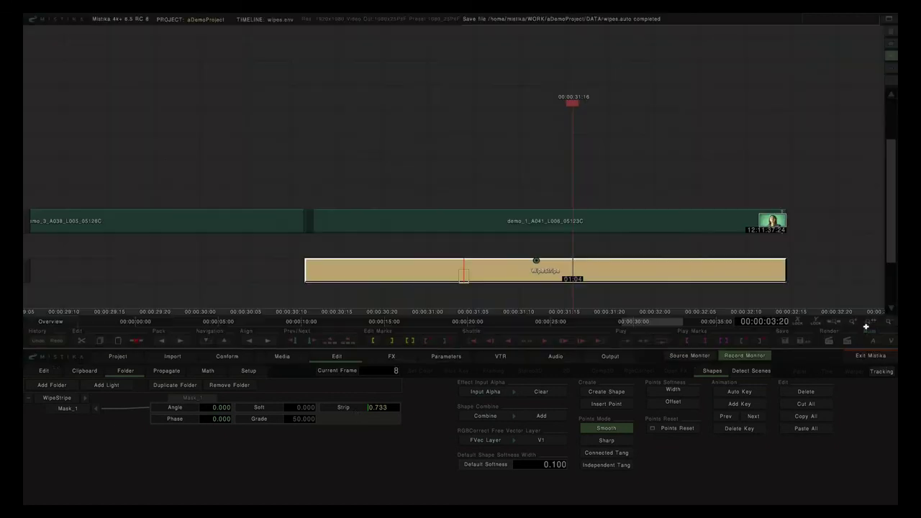
Stack a Subtract effect over demo_1 and the stripe wipe, and preview the composite in the effects editor.
left_click(393, 357)
left_click(185, 481)
double_click(494, 201)
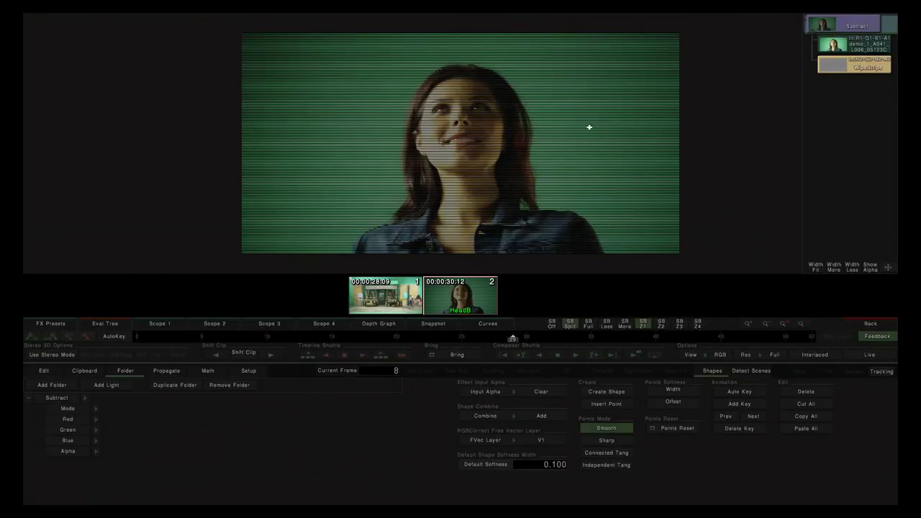
left_click(863, 325)
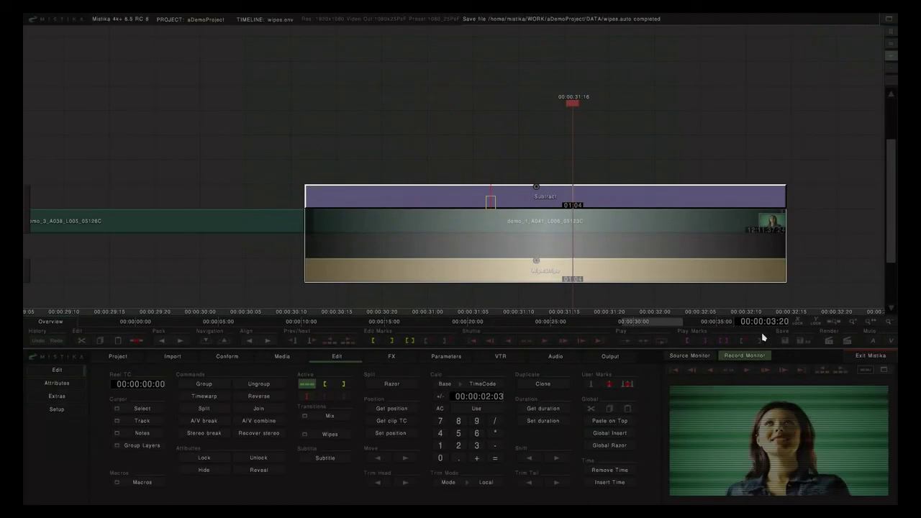
Add a non-linear mix directly above the stripe wipe.
left_click(453, 276)
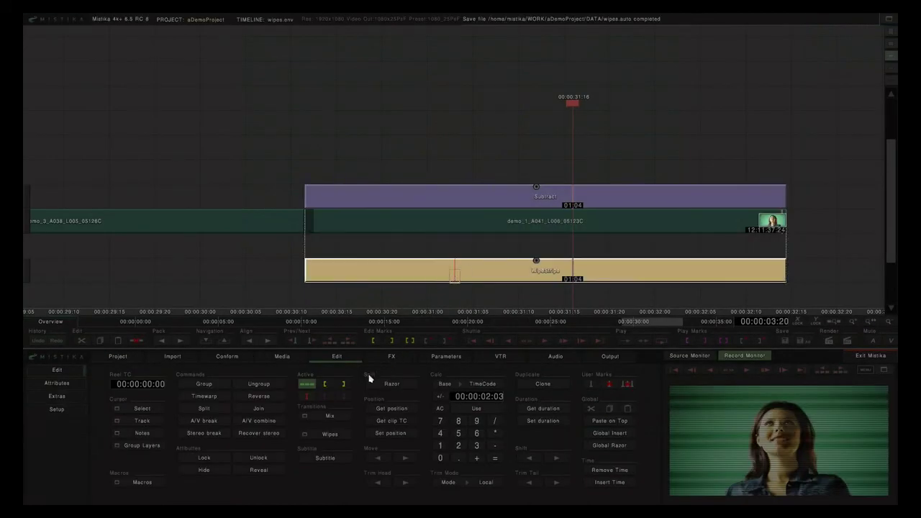
left_click(327, 418)
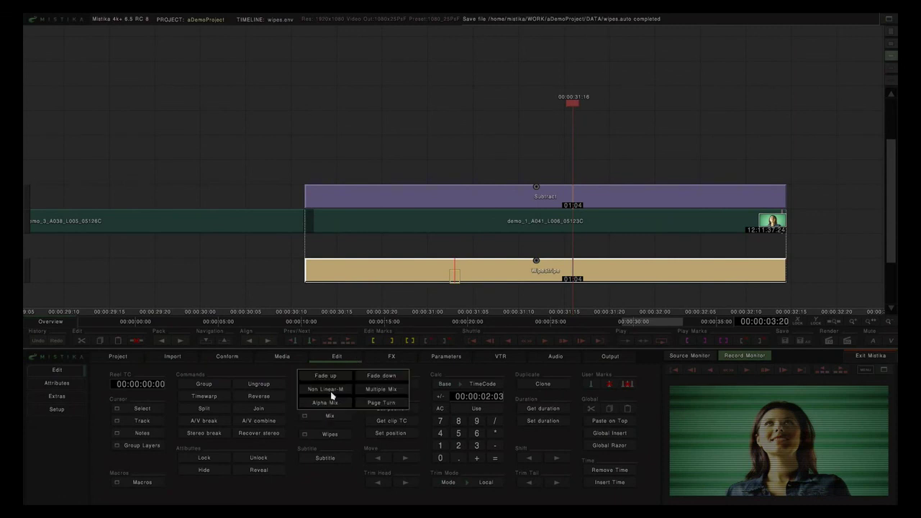
left_click(331, 393)
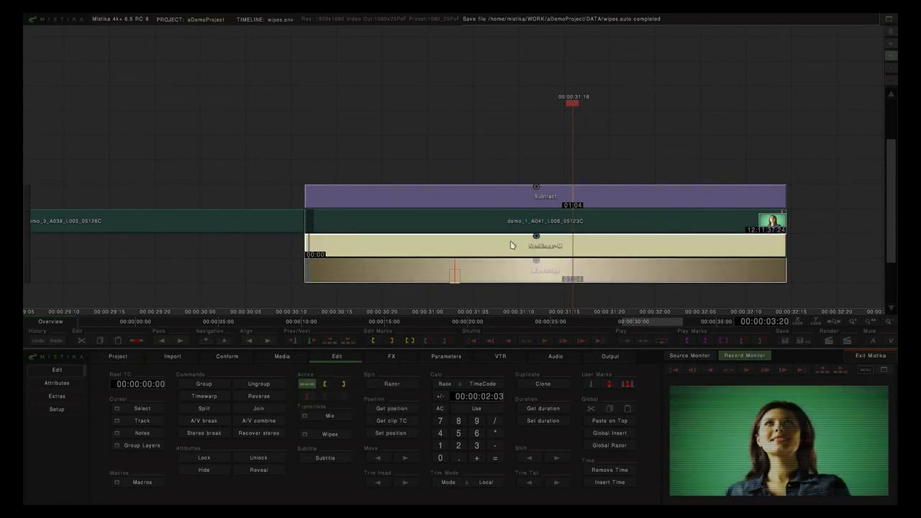
Open the Subtract stack for editing and raise the non-linear mix's Blend to 100.
double_click(513, 200)
left_click(855, 68)
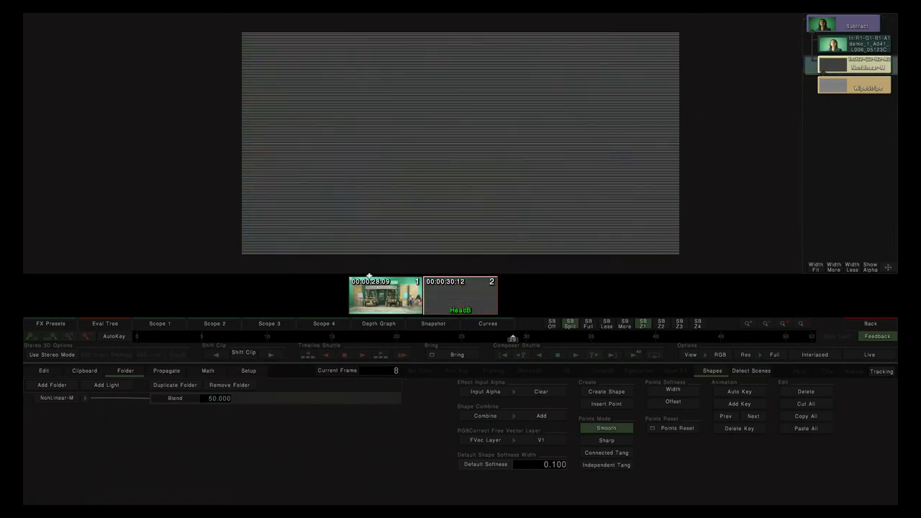
left_click_drag(207, 401, 590, 405)
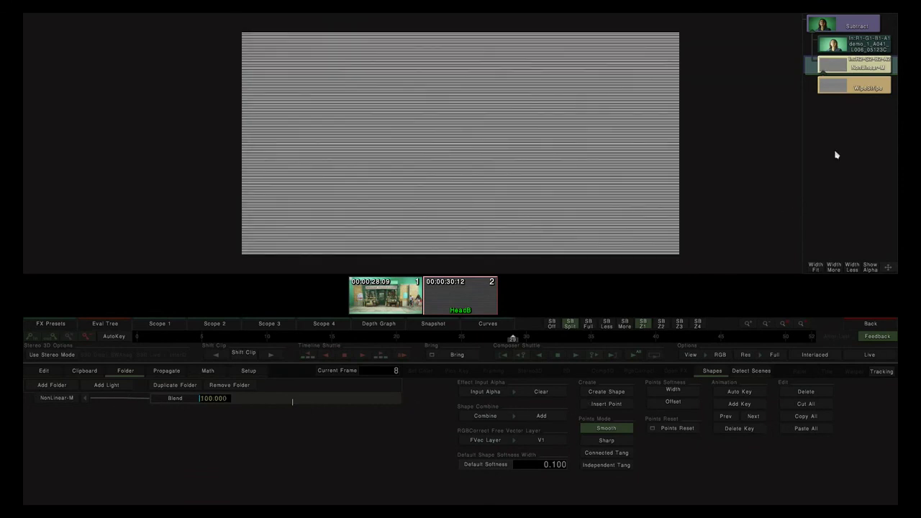
left_click_drag(224, 404, 567, 395)
Keep the Subtract result in view while lowering the non-linear mix's Blend to 53 to soften the stripes.
left_click(858, 26)
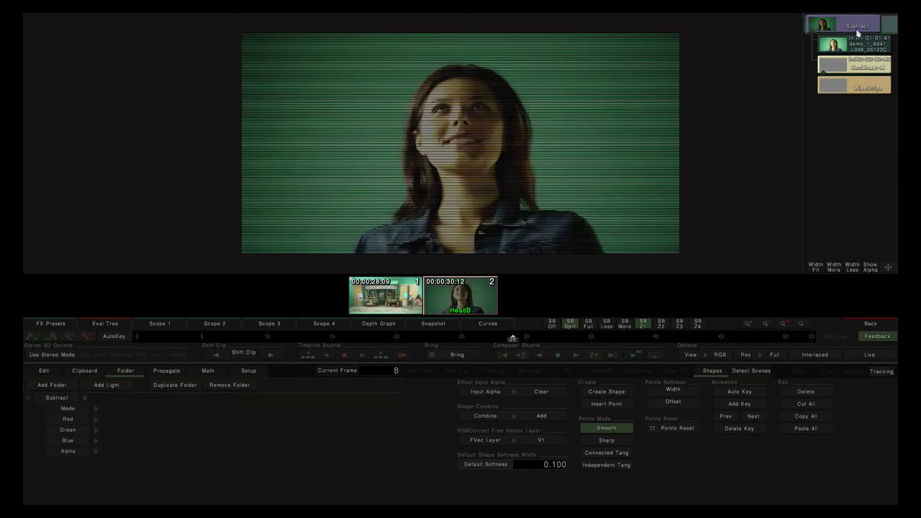
left_click(857, 70)
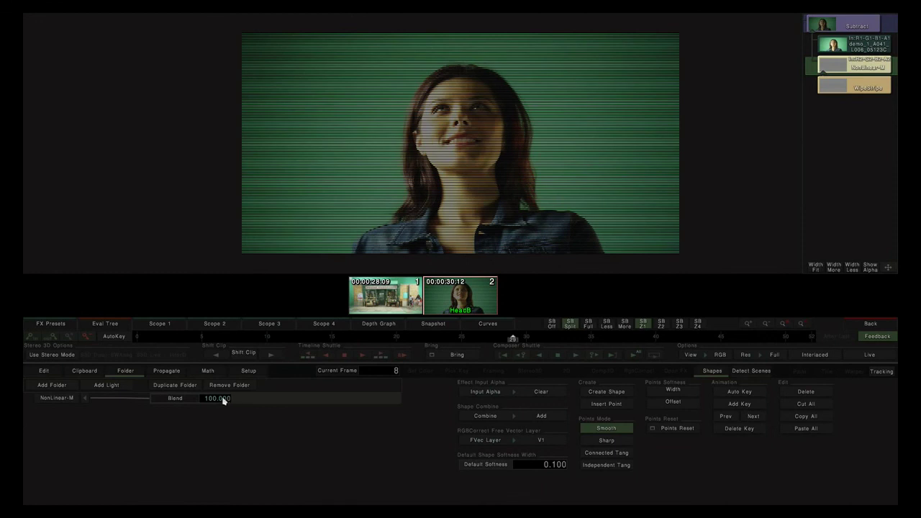
left_click_drag(227, 400, 134, 401)
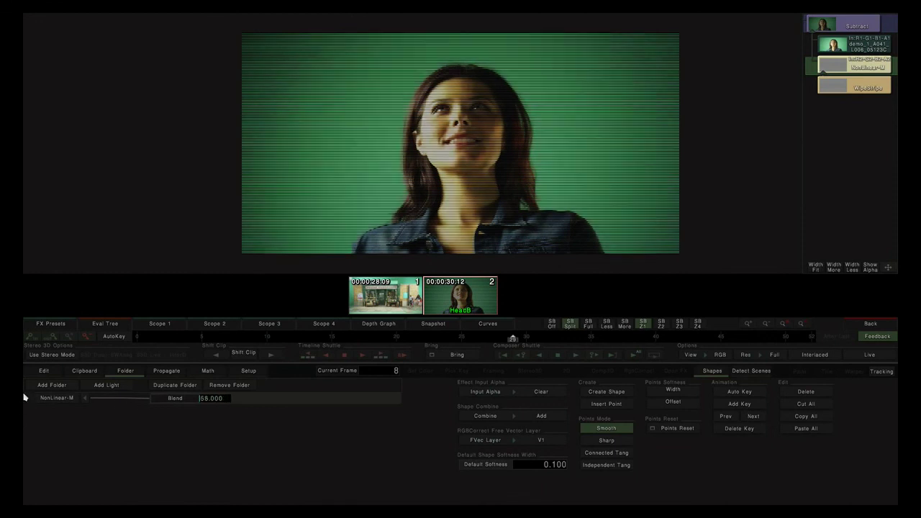
left_click_drag(24, 397, 157, 400)
mouse_move(218, 402)
left_mouse_down()
mouse_move(169, 398)
mouse_move(230, 403)
mouse_move(180, 403)
mouse_move(203, 405)
left_mouse_up()
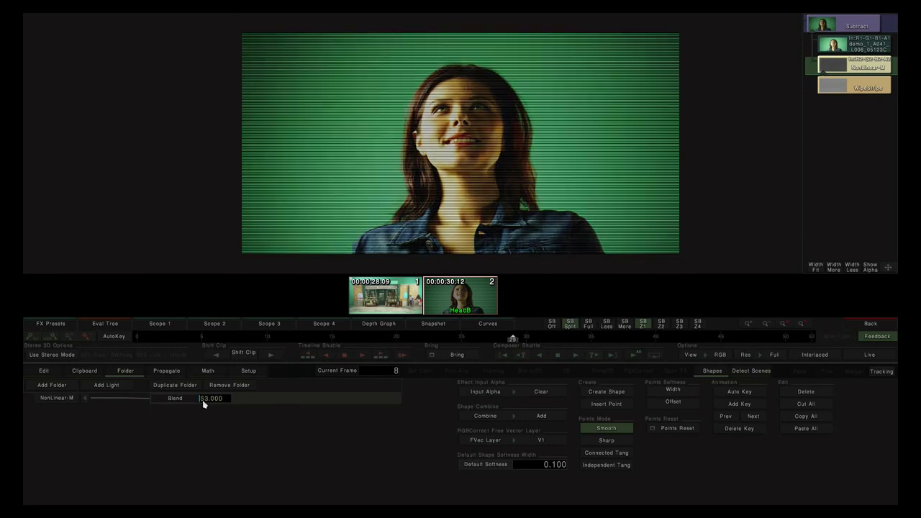